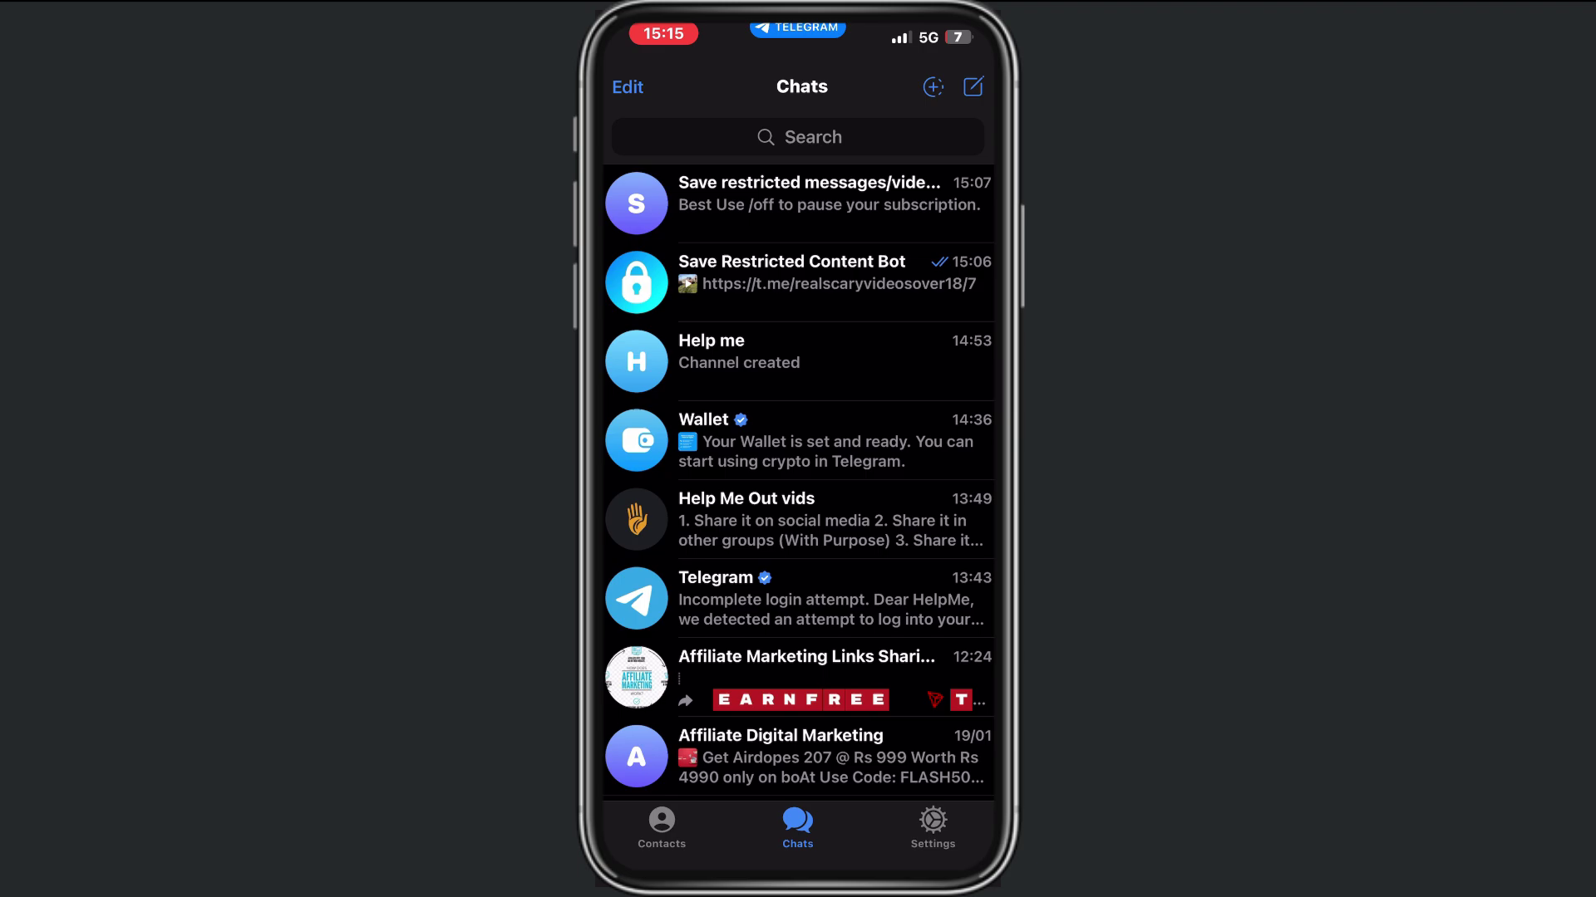
In the Help me channel, start a new sticker from the pen photo in Recents.
{"action": "left_click", "coordinate": [748, 351]}
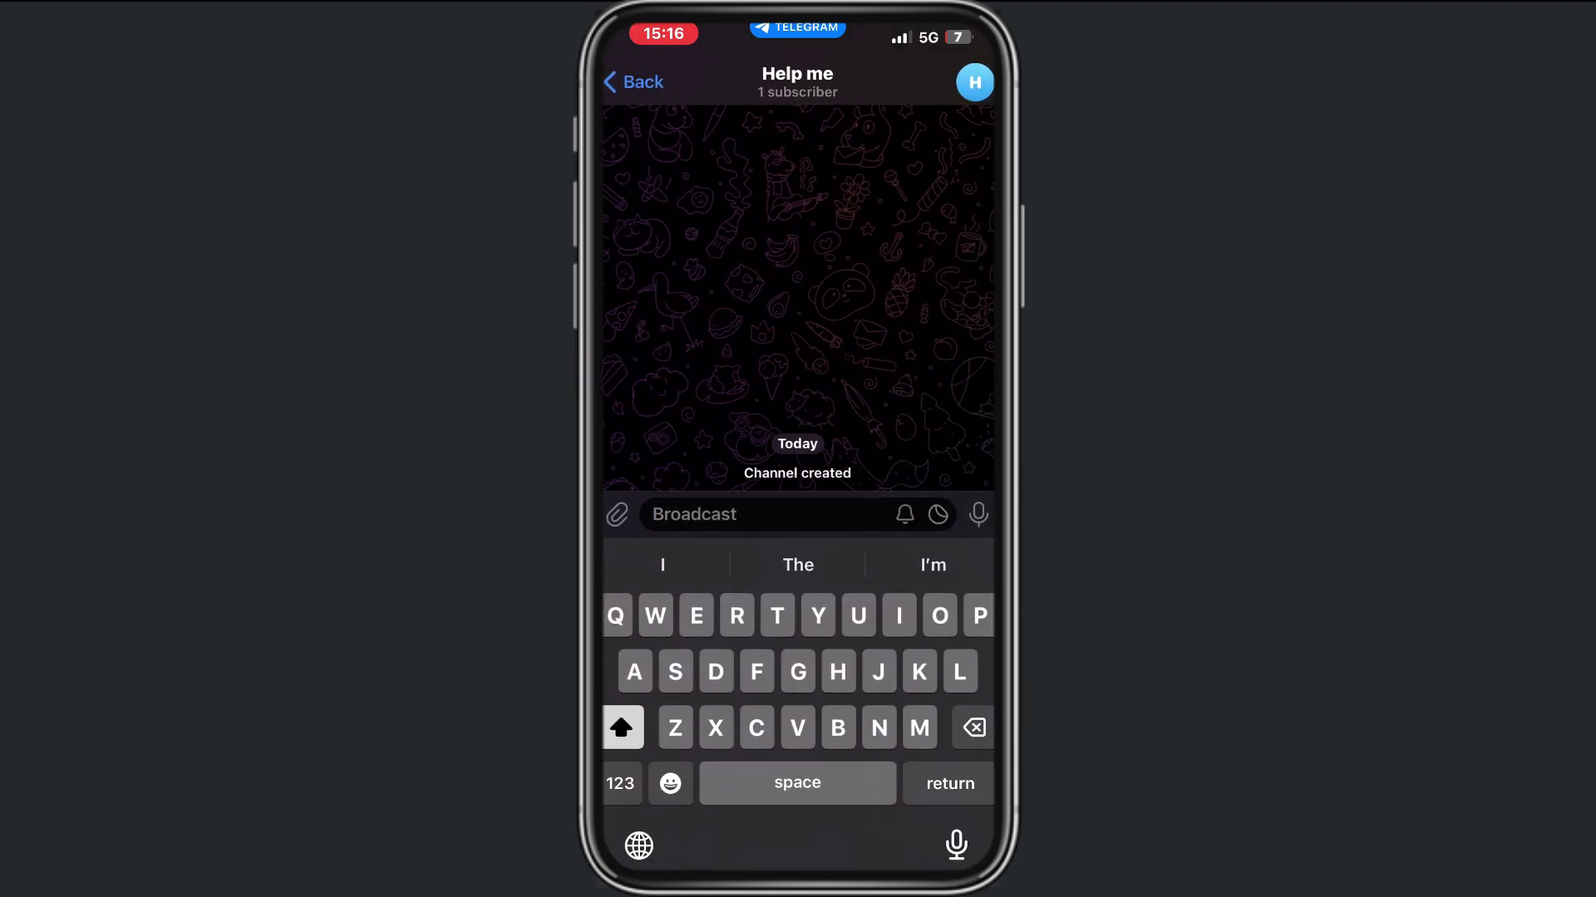
{"action": "left_click", "coordinate": [937, 514]}
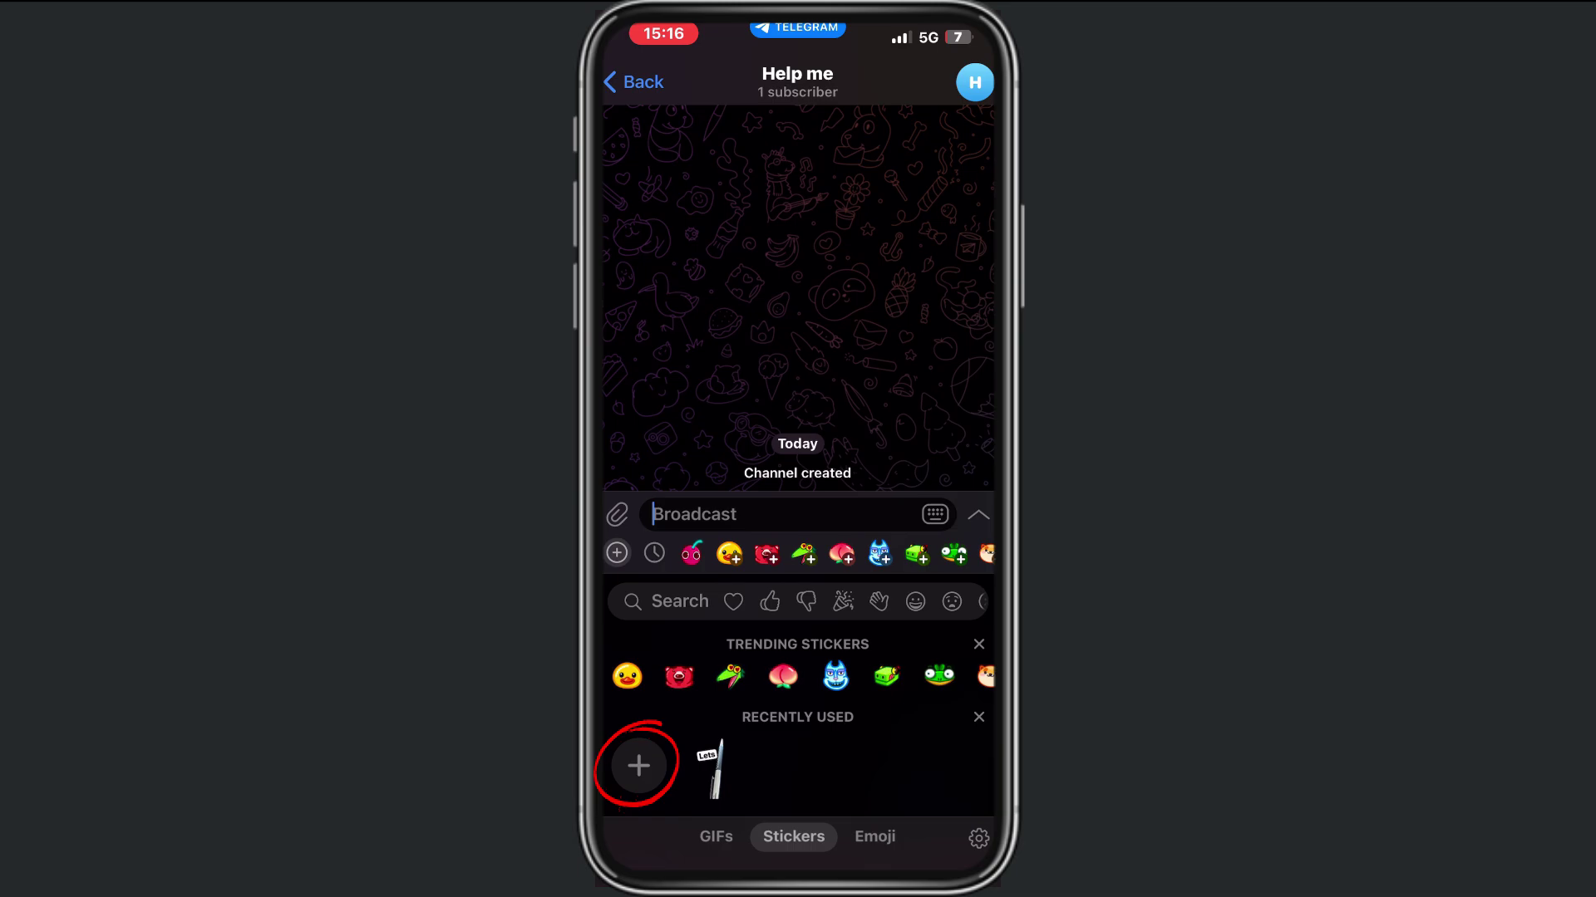
{"action": "left_click", "coordinate": [639, 765]}
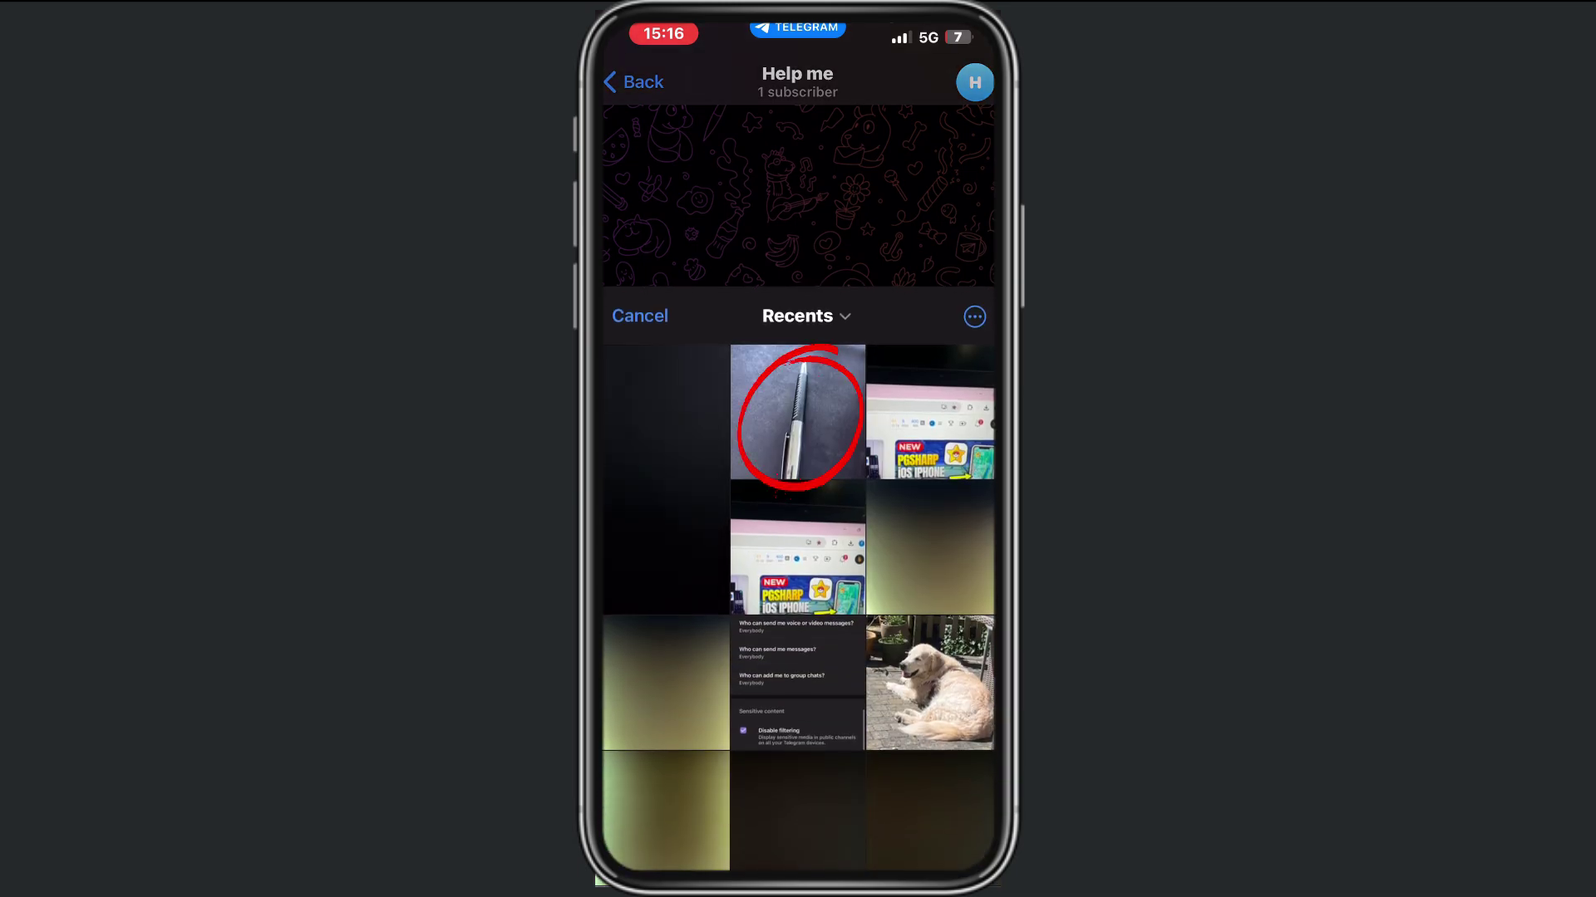
{"action": "left_click", "coordinate": [797, 412]}
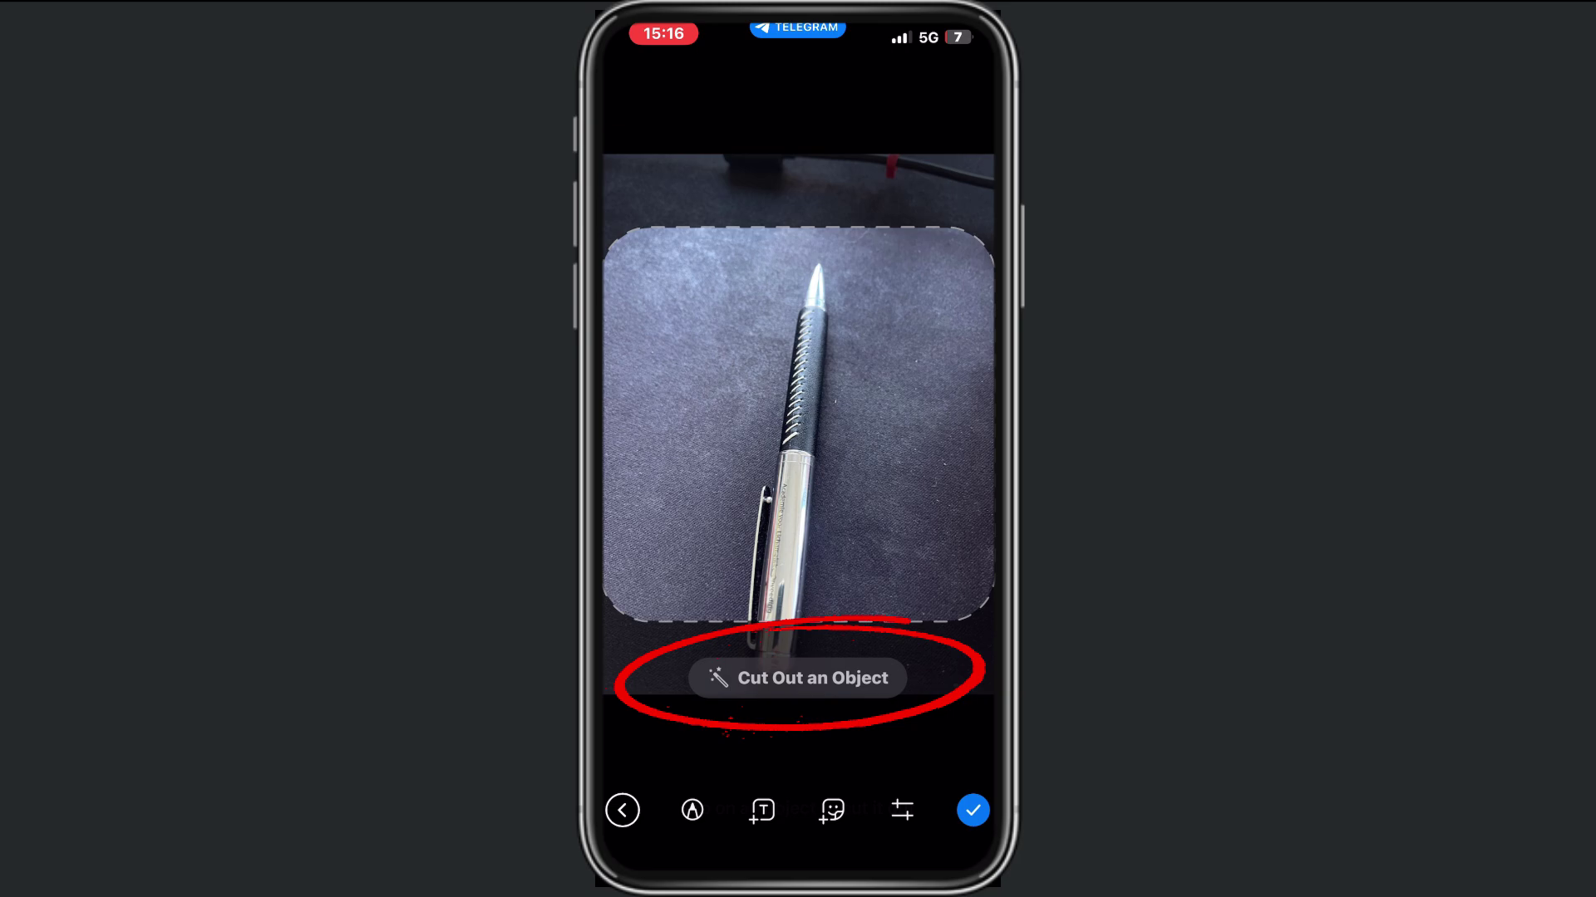
{"action": "left_click", "coordinate": [796, 677]}
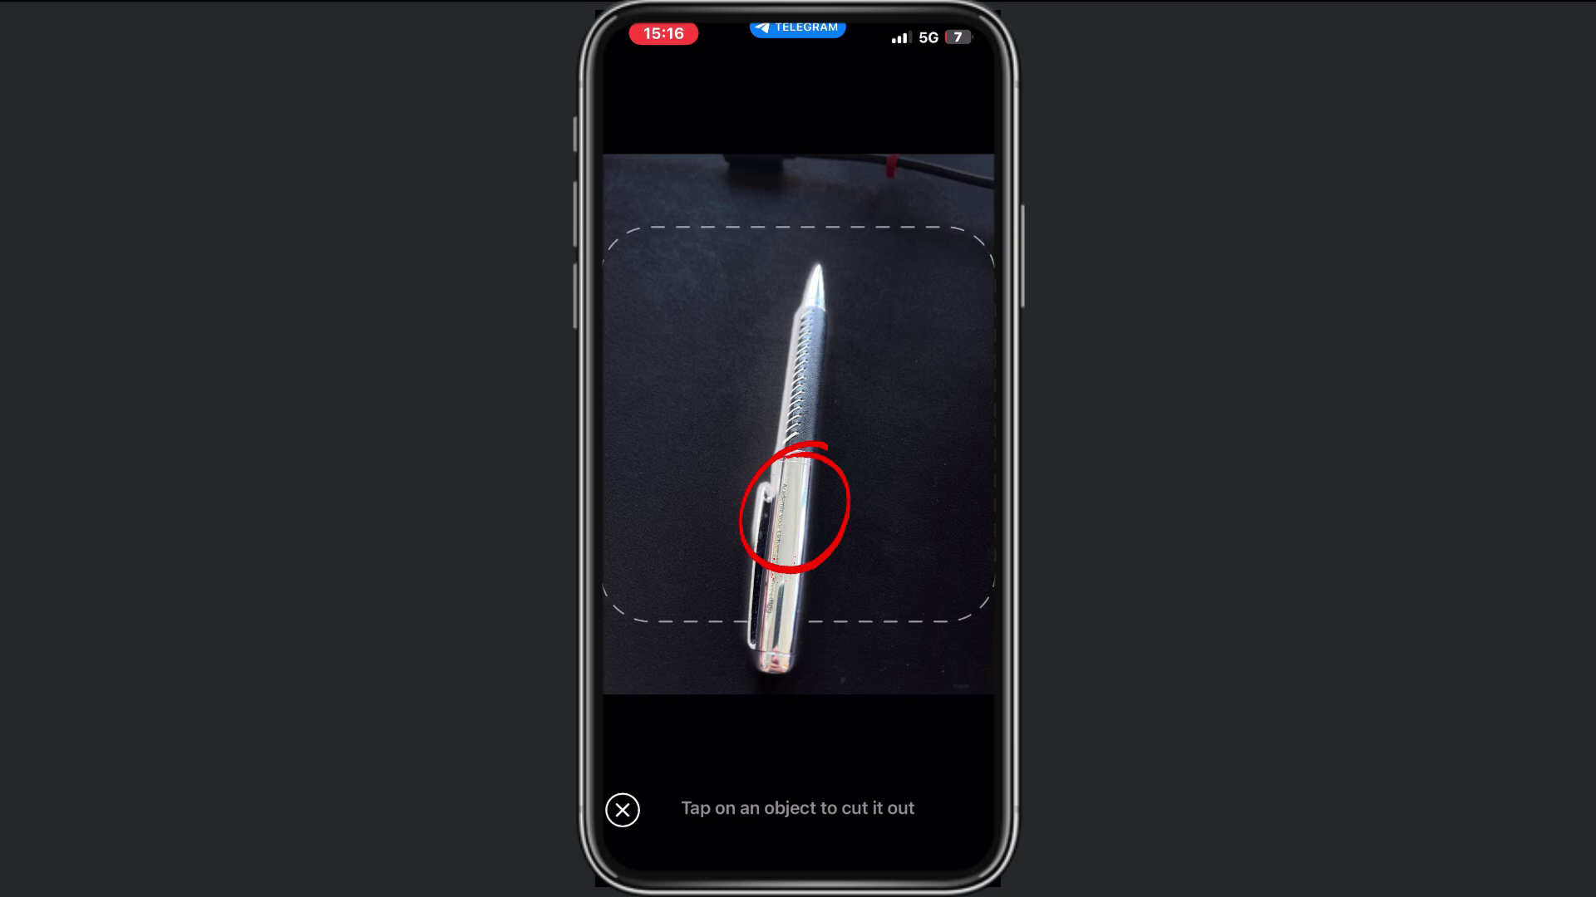
{"action": "left_click", "coordinate": [795, 508]}
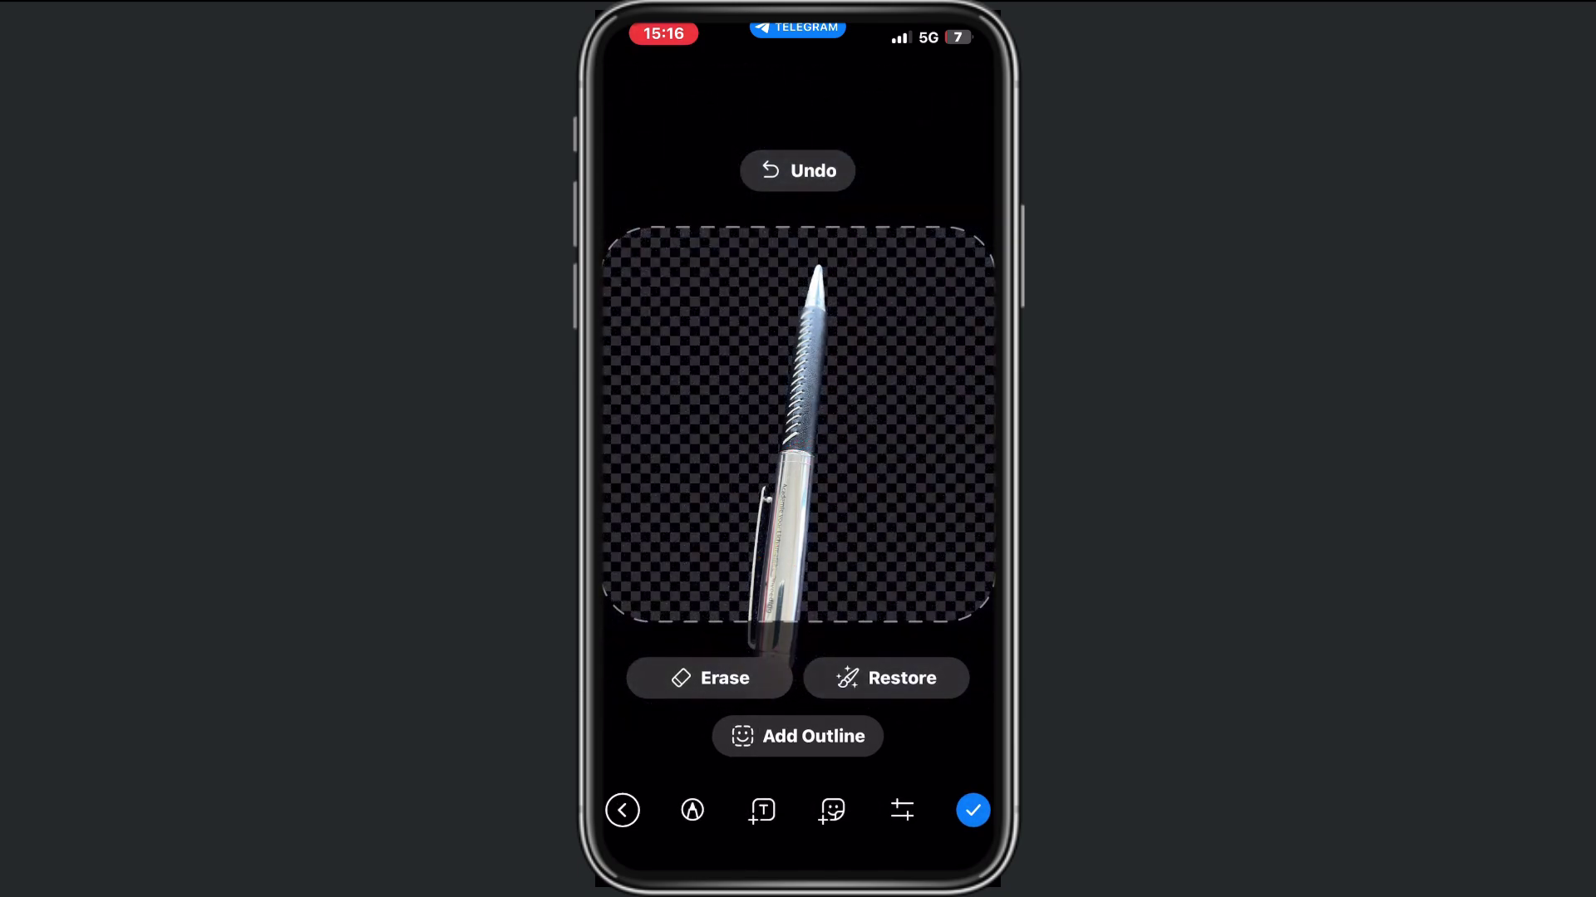
{"action": "left_click", "coordinate": [886, 678]}
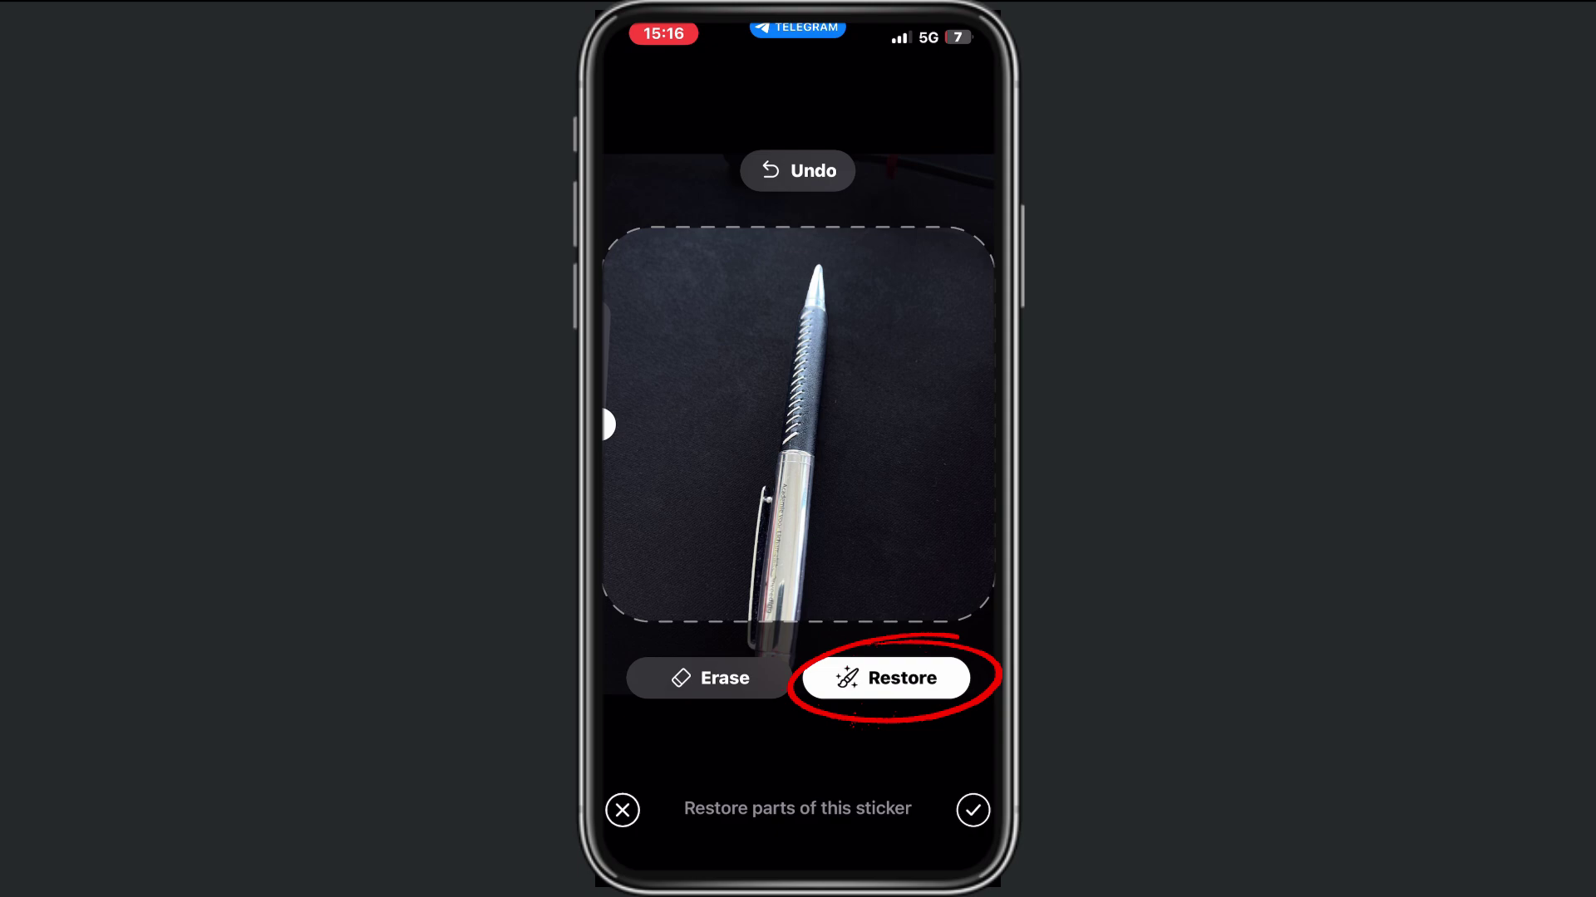
{"action": "mouse_move", "coordinate": [842, 475]}
{"action": "left_mouse_down"}
{"action": "mouse_move", "coordinate": [840, 580]}
{"action": "mouse_move", "coordinate": [820, 589]}
{"action": "left_mouse_up"}
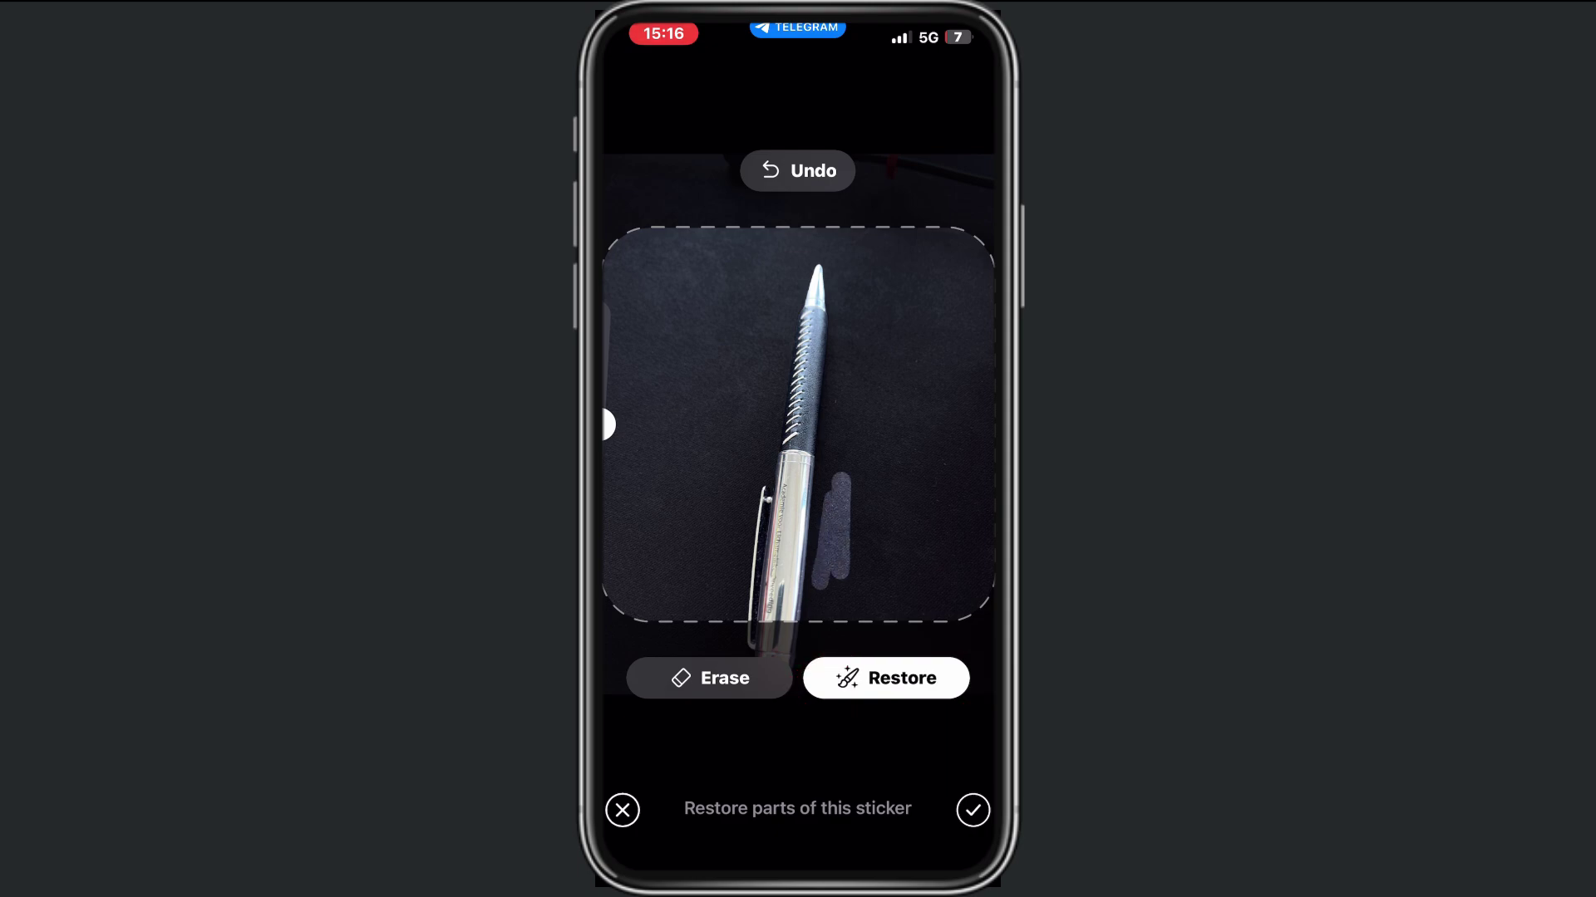
{"action": "left_click", "coordinate": [798, 171]}
{"action": "left_click", "coordinate": [622, 811]}
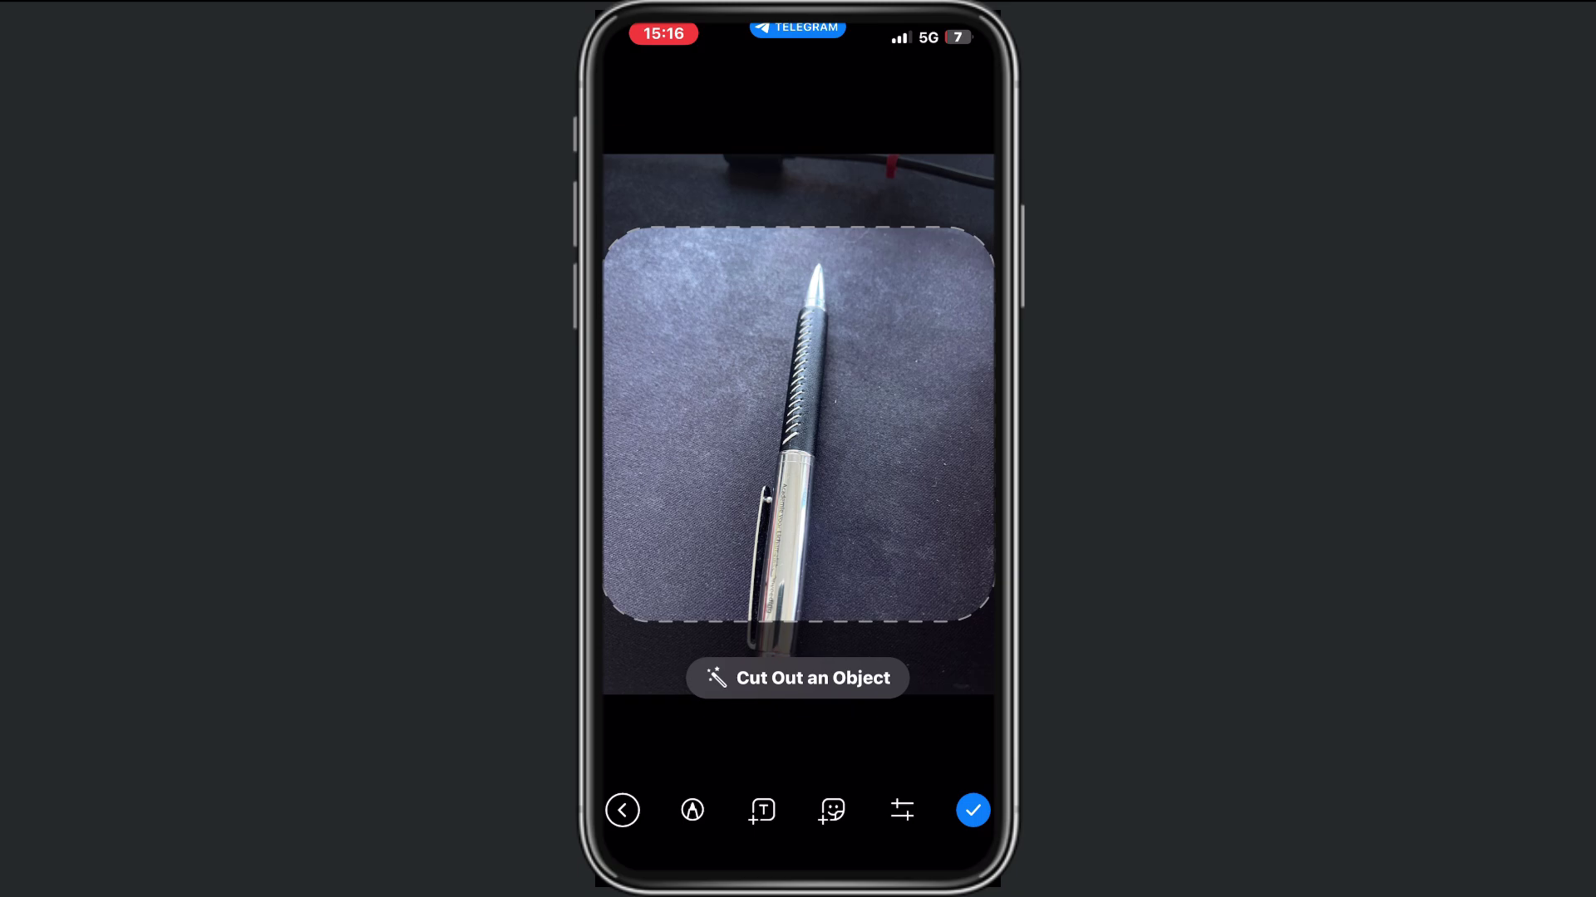
Cut the pen out of the photo, then try erasing its tip and undo the erase.
{"action": "left_click", "coordinate": [798, 677]}
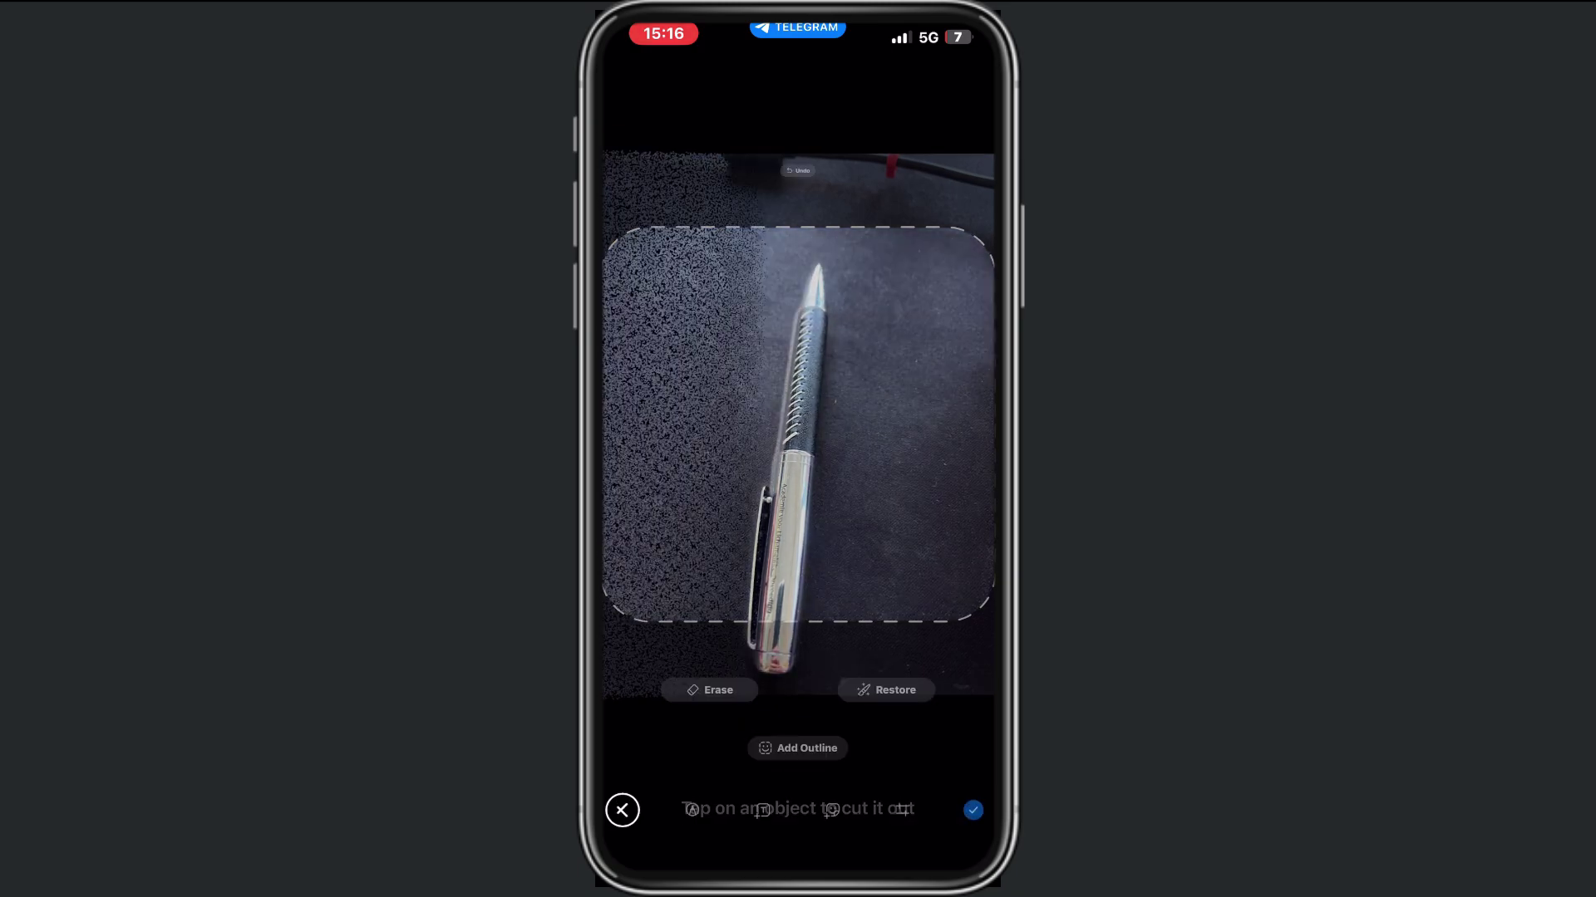
{"action": "left_click", "coordinate": [708, 677]}
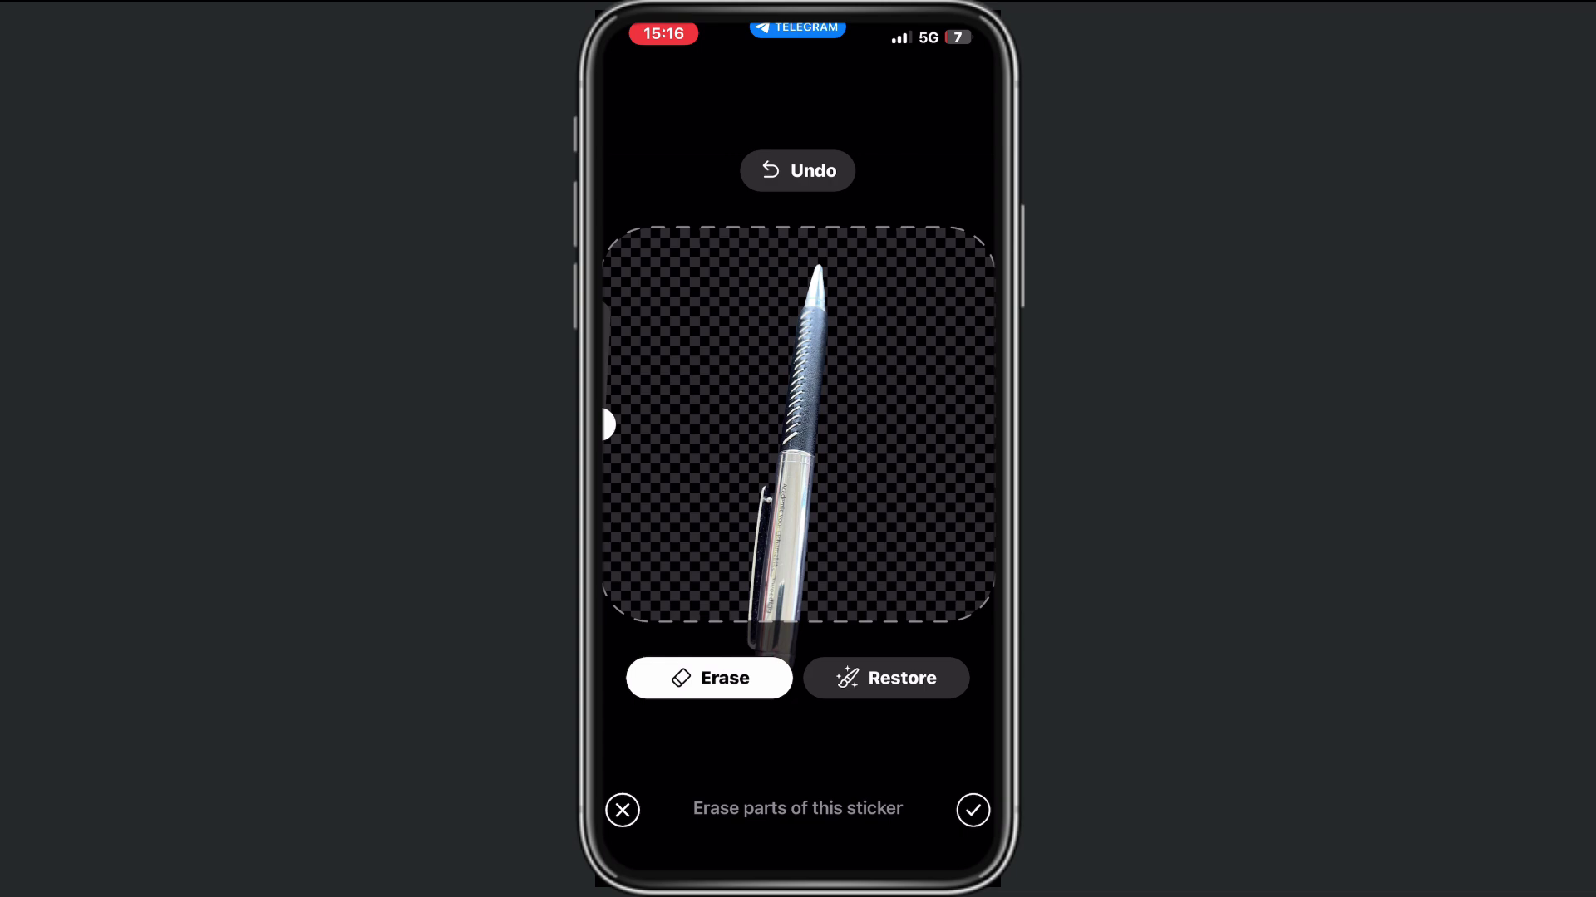
{"action": "left_click_drag", "start_coordinate": [818, 266], "coordinate": [815, 349]}
{"action": "left_click", "coordinate": [798, 169]}
{"action": "left_click", "coordinate": [708, 677]}
{"action": "left_click", "coordinate": [973, 808]}
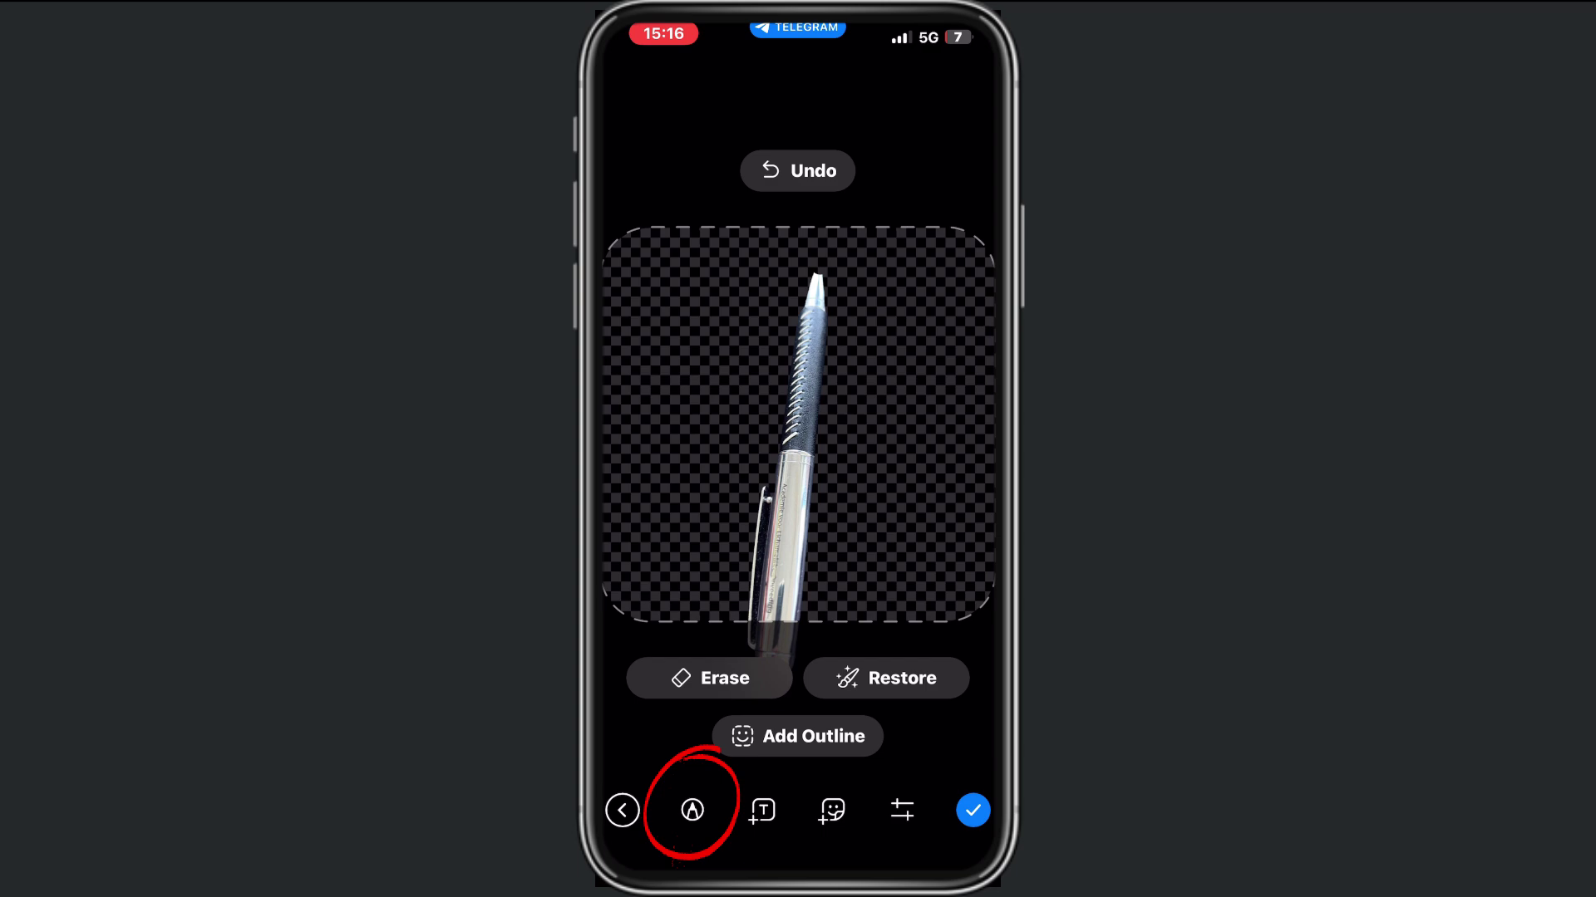
{"action": "left_click", "coordinate": [692, 812]}
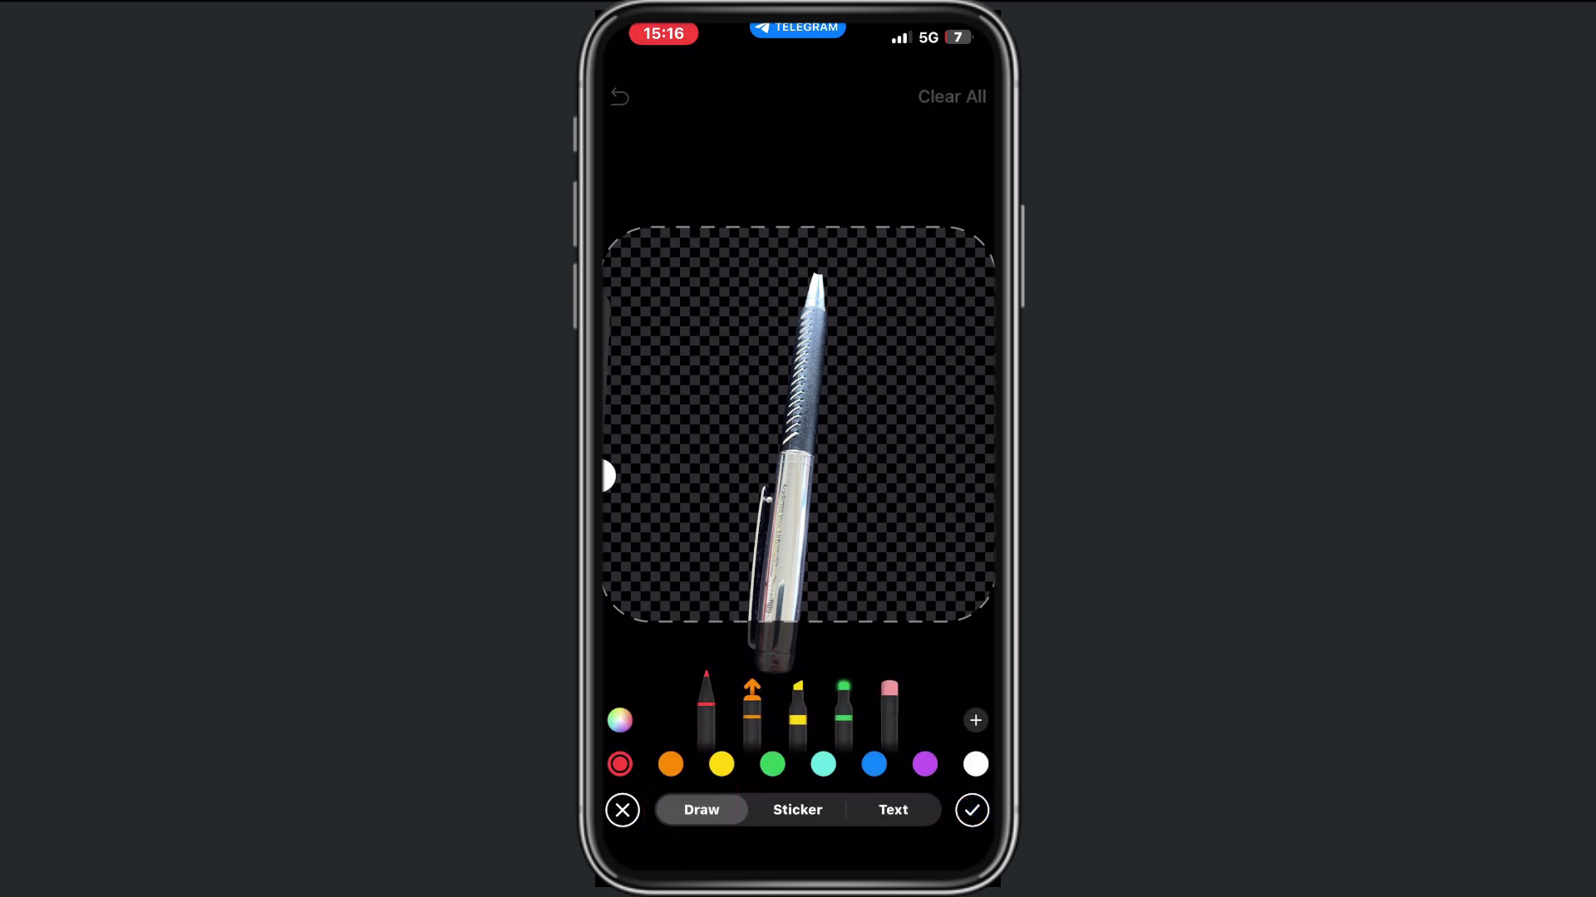
{"action": "left_click_drag", "start_coordinate": [665, 349], "coordinate": [727, 299]}
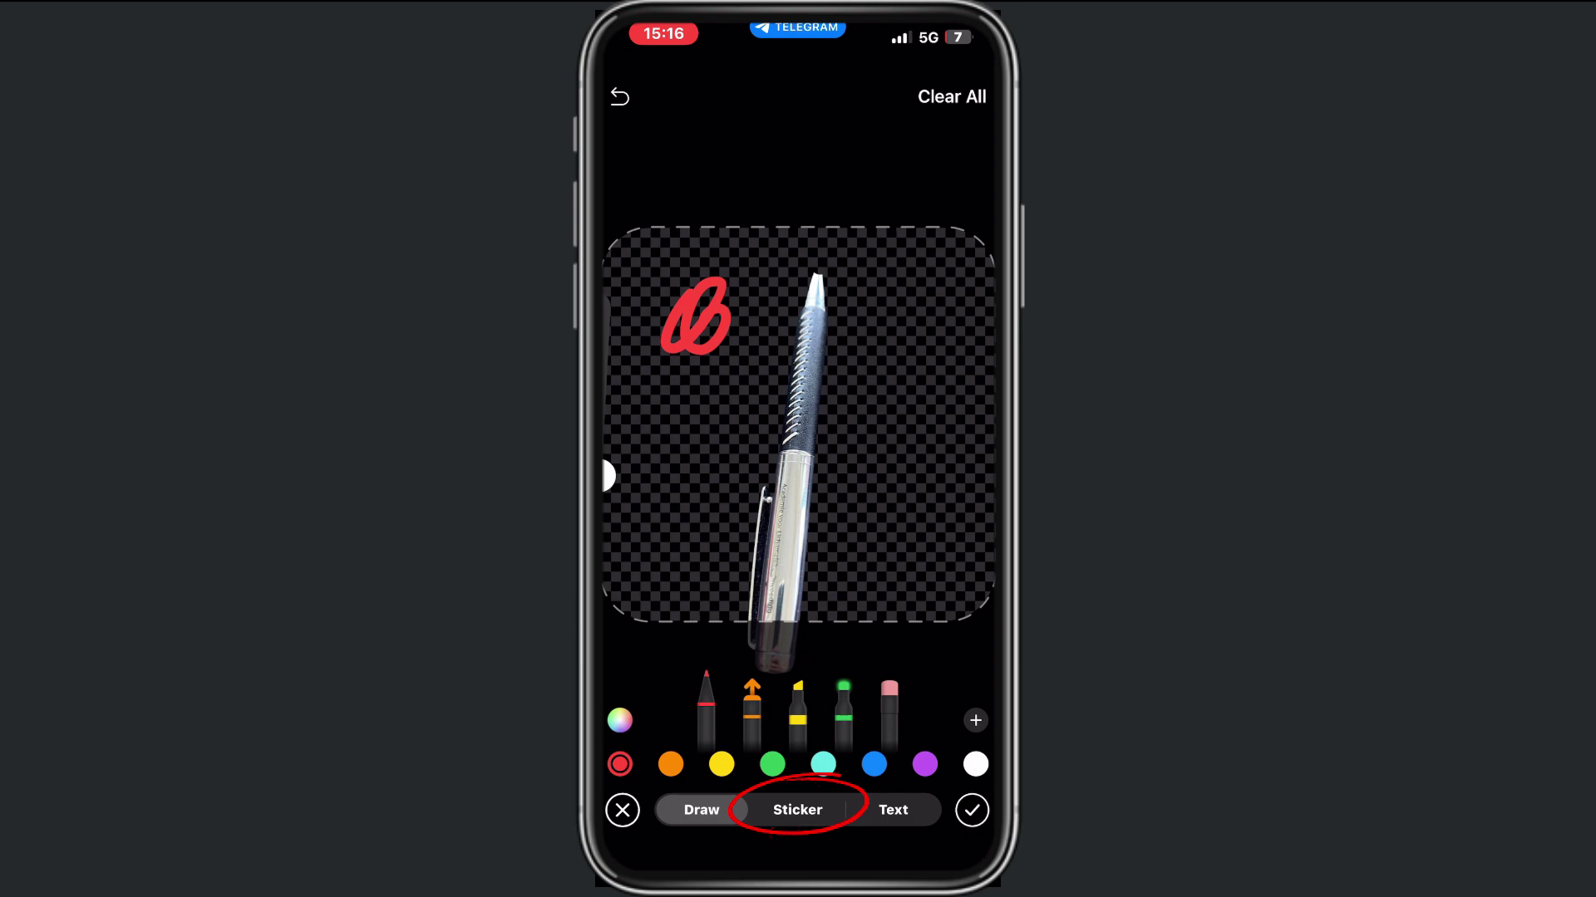
{"action": "left_click", "coordinate": [798, 811]}
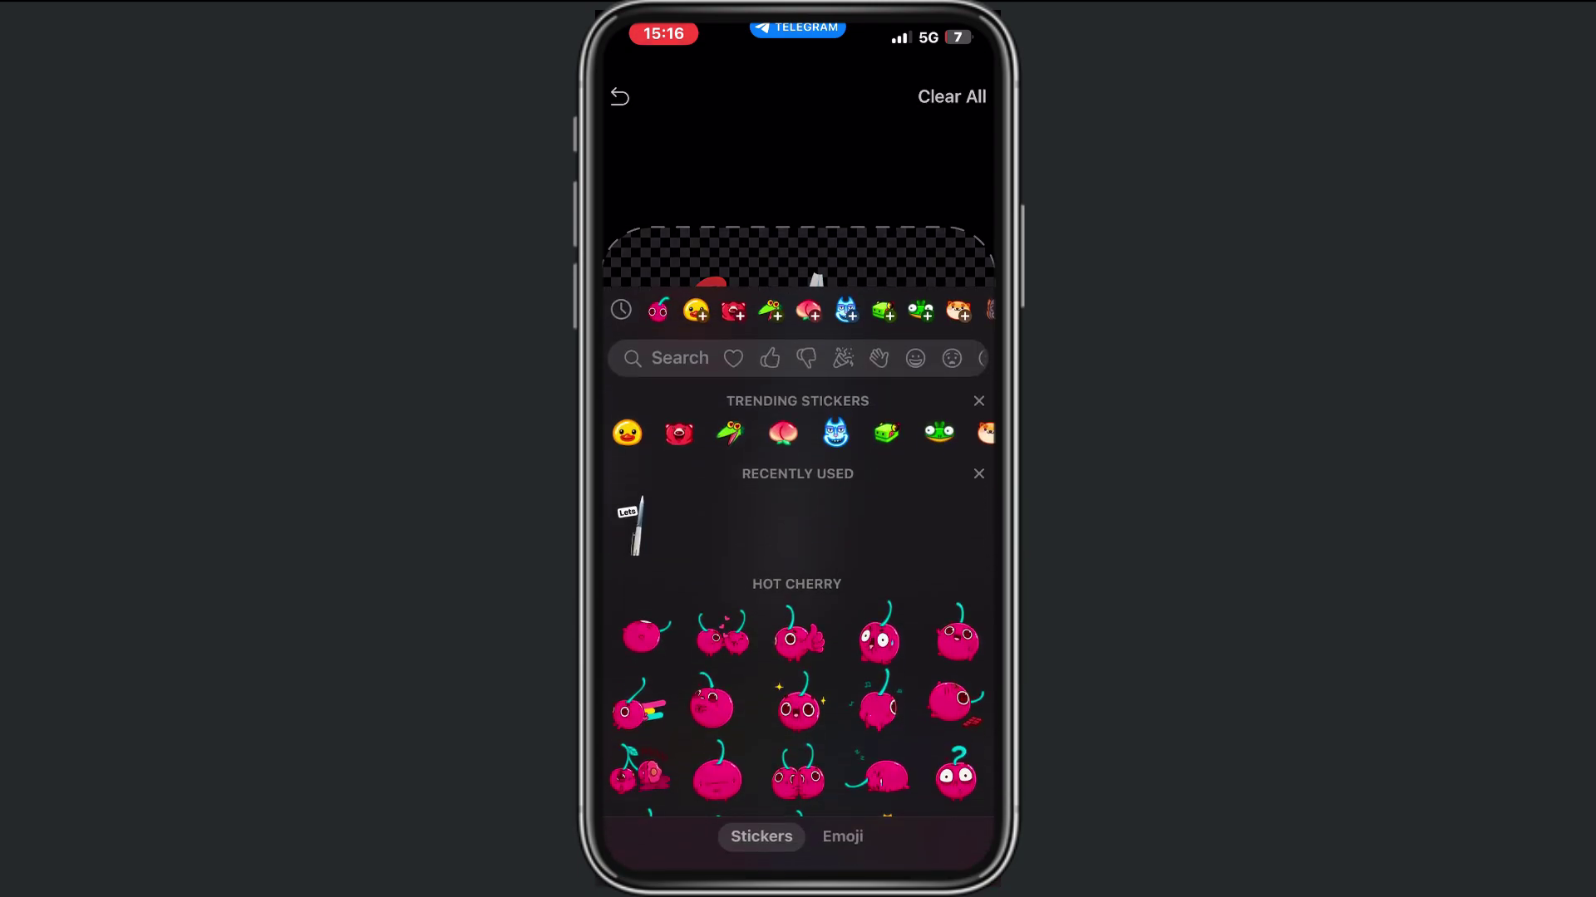
{"action": "left_click", "coordinate": [879, 704]}
{"action": "left_click_drag", "start_coordinate": [790, 435], "coordinate": [878, 343]}
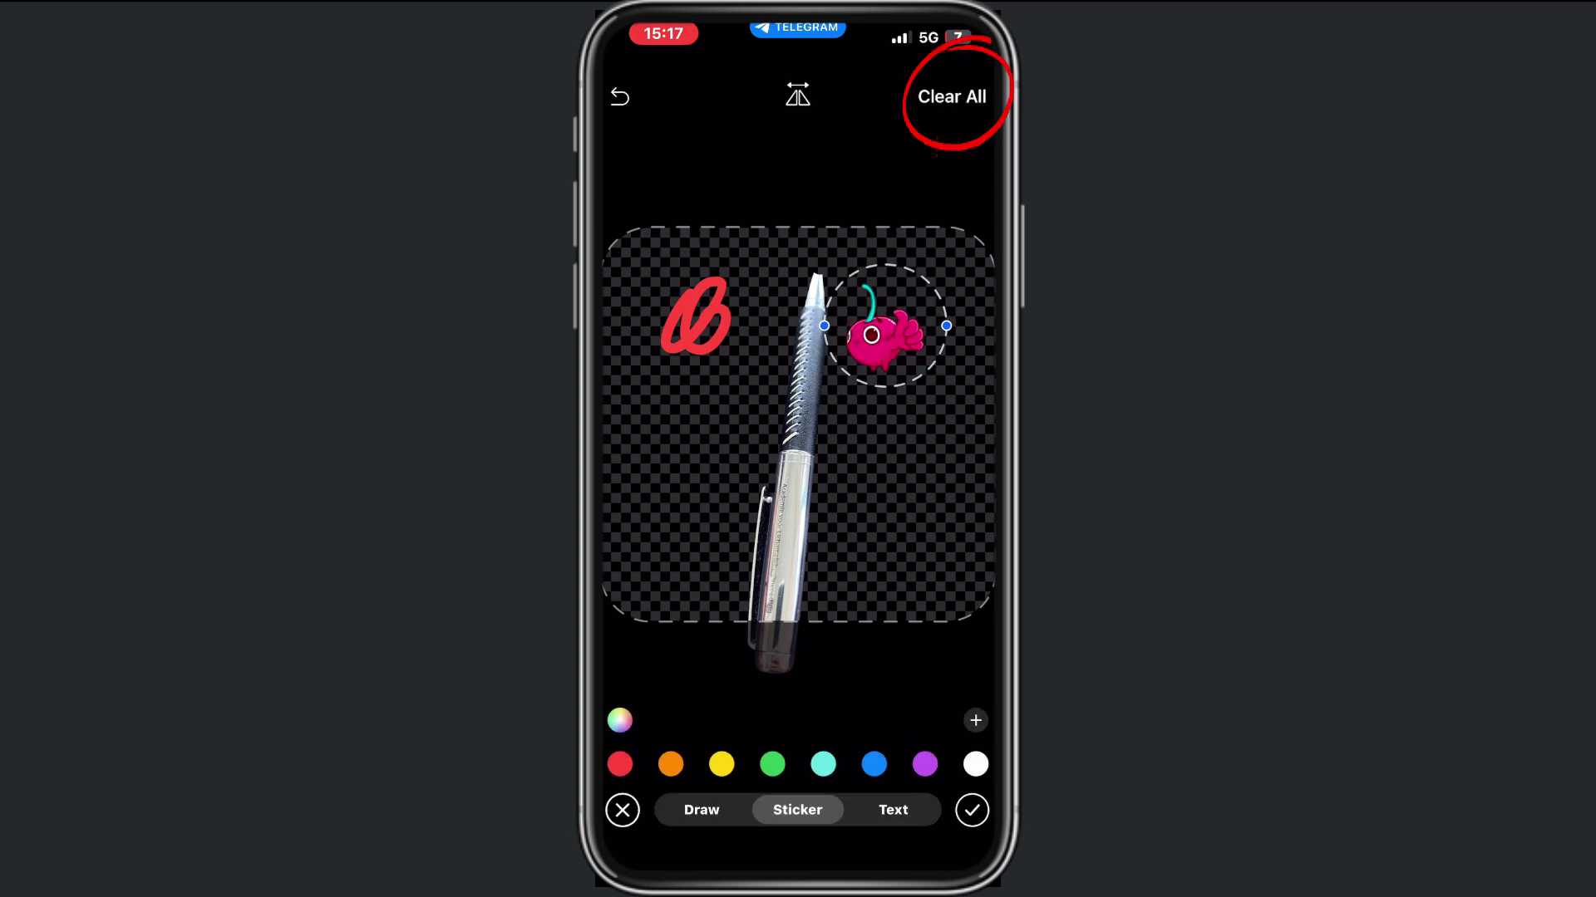
{"action": "left_click", "coordinate": [951, 96]}
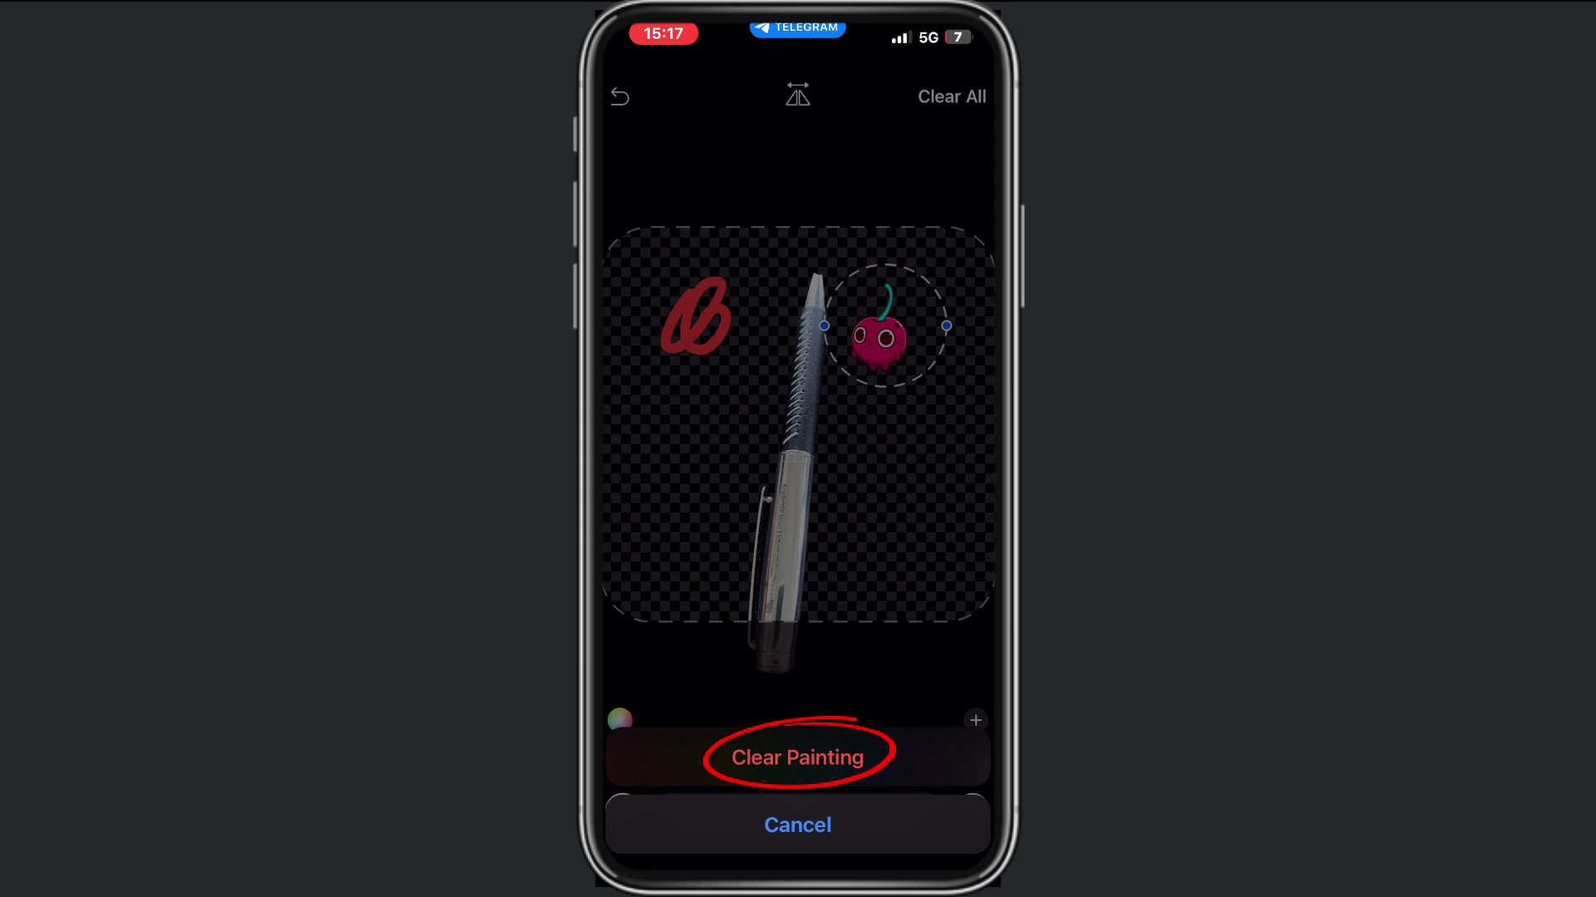
{"action": "left_click", "coordinate": [798, 755]}
{"action": "left_click", "coordinate": [971, 810]}
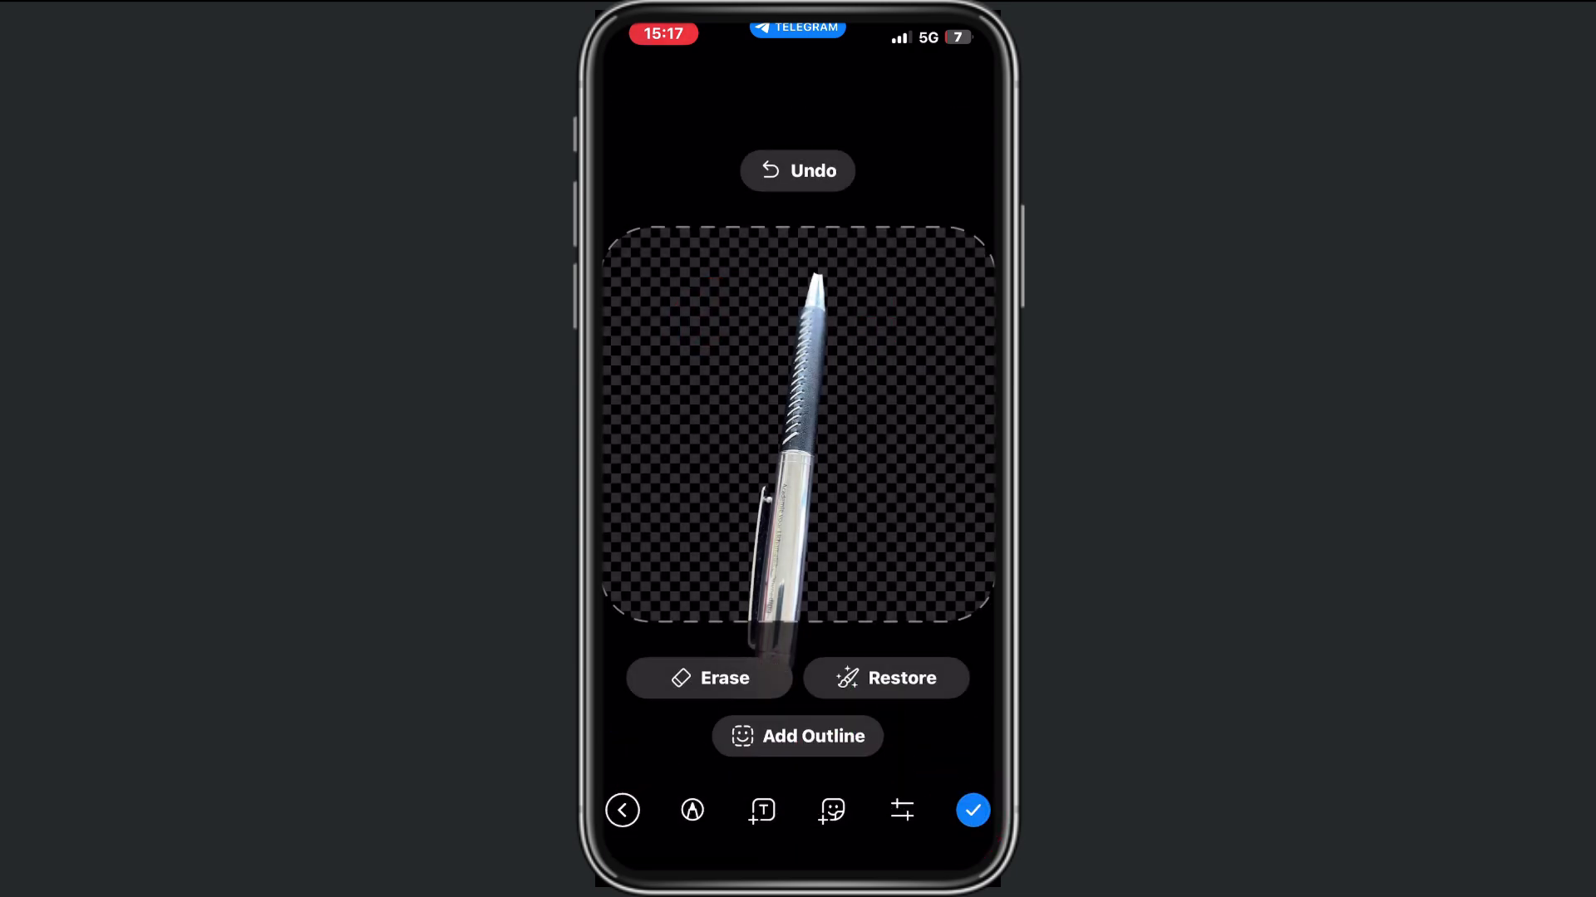
{"action": "left_click", "coordinate": [798, 736]}
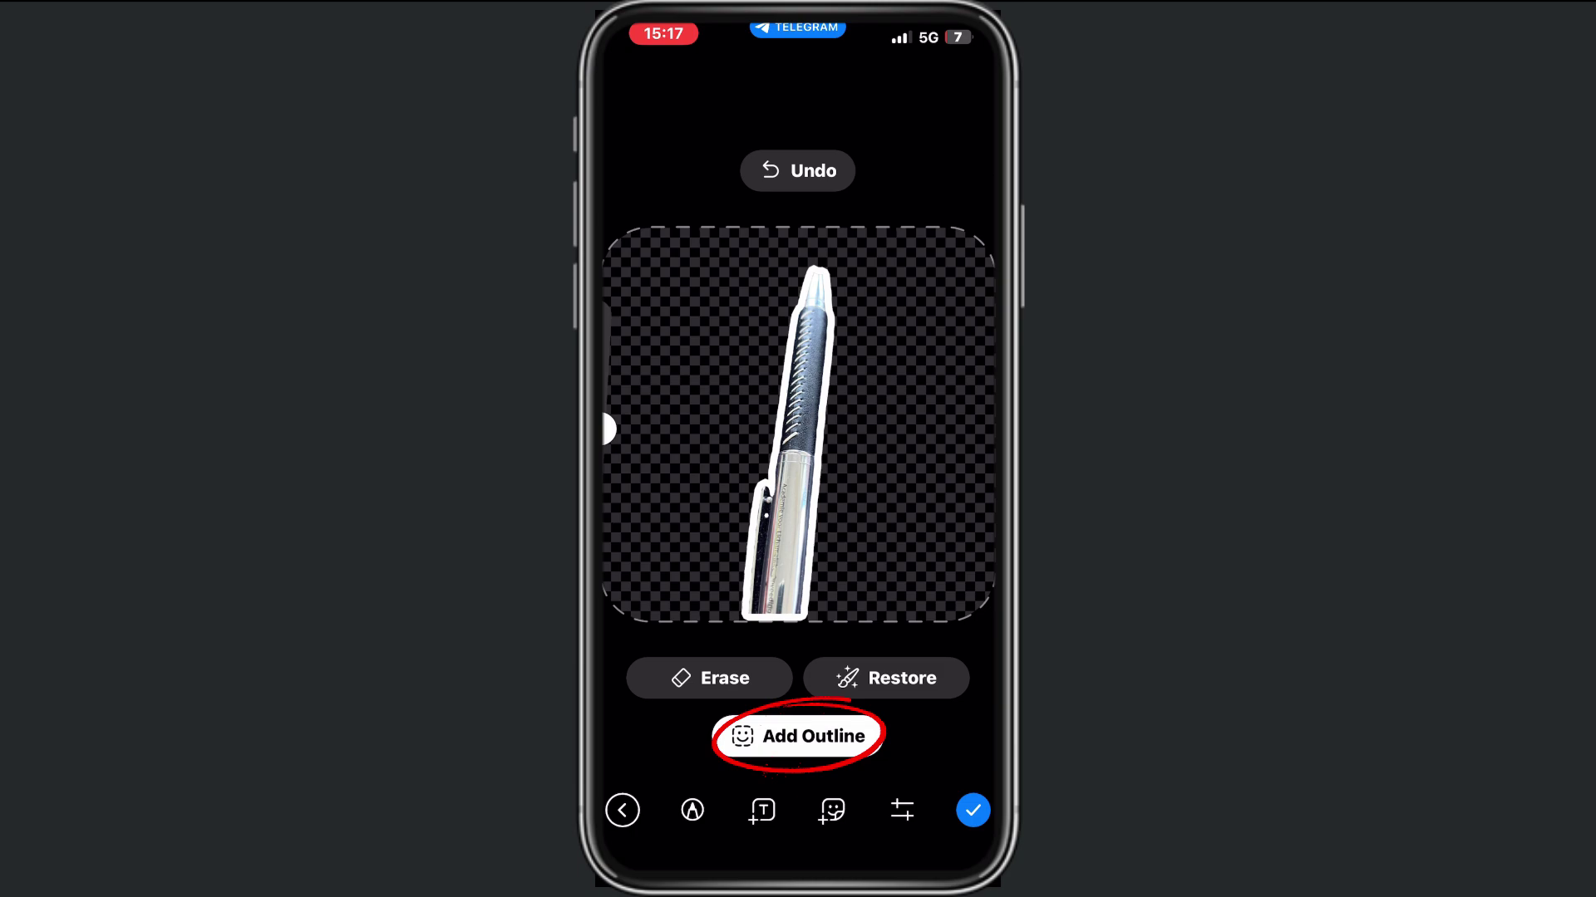
{"action": "mouse_move", "coordinate": [618, 484]}
{"action": "left_mouse_down"}
{"action": "mouse_move", "coordinate": [618, 413]}
{"action": "mouse_move", "coordinate": [618, 499]}
{"action": "left_mouse_up"}
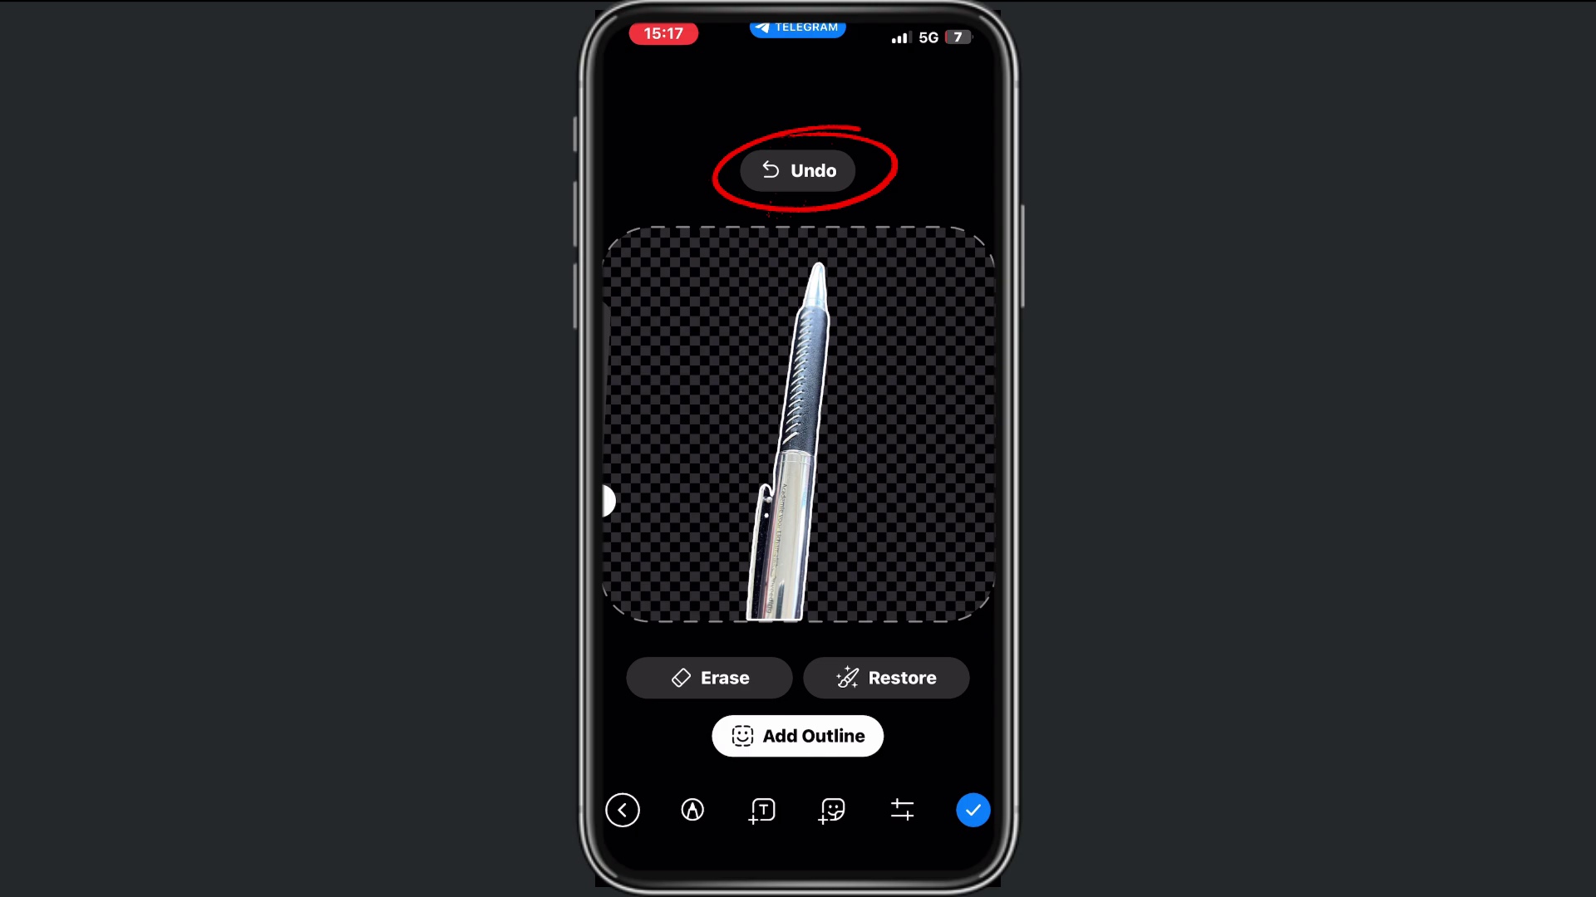
{"action": "left_click", "coordinate": [797, 171]}
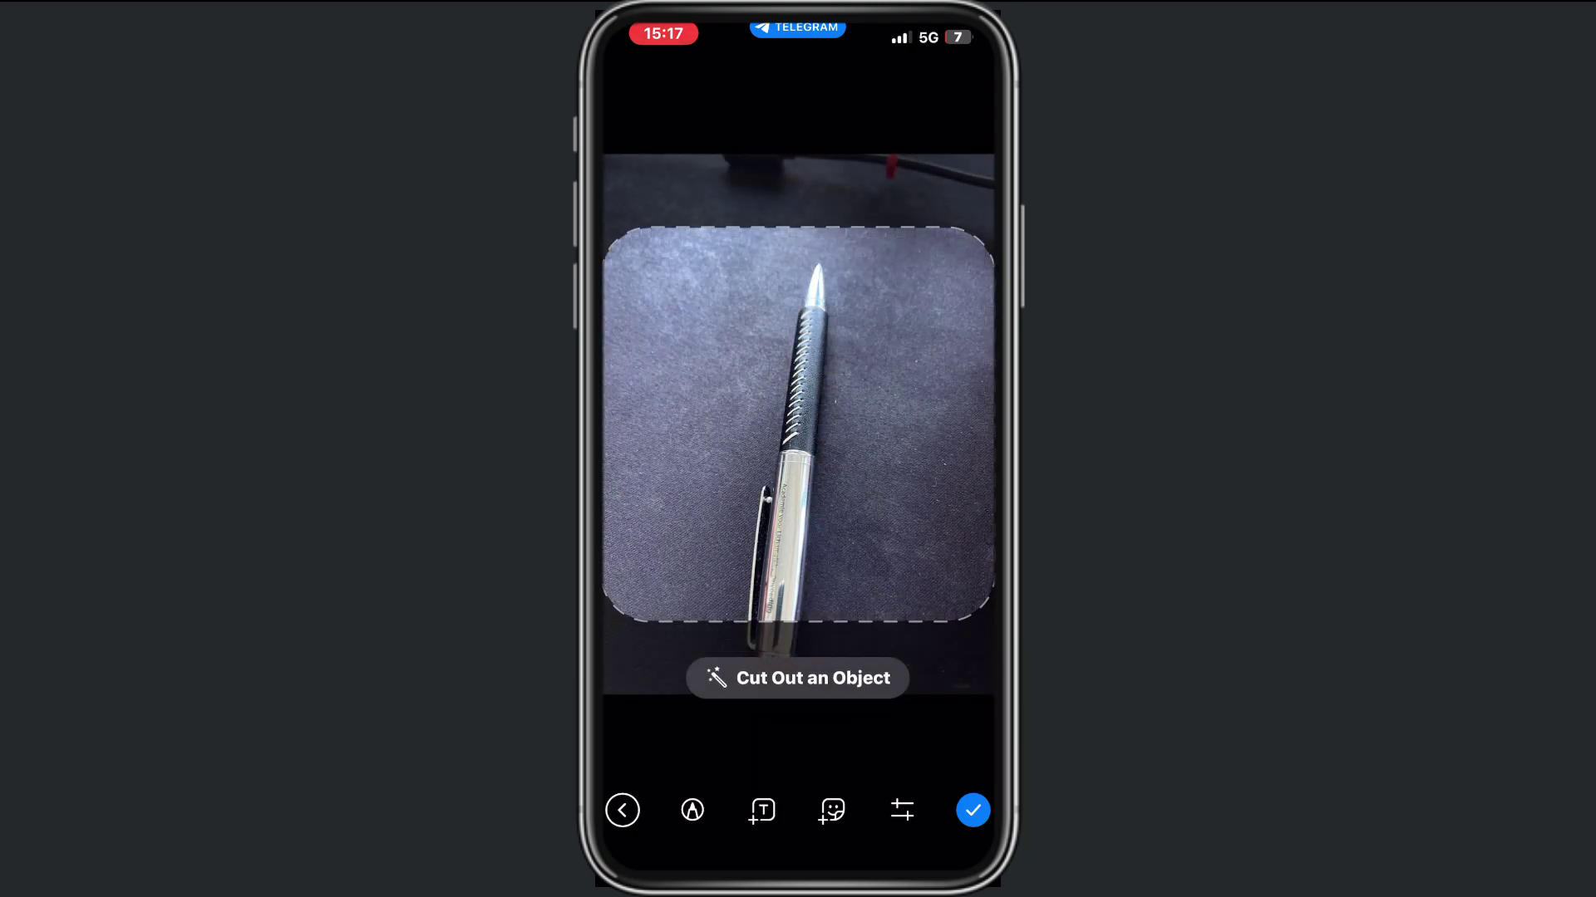
{"action": "left_click", "coordinate": [797, 677]}
{"action": "left_click", "coordinate": [792, 486]}
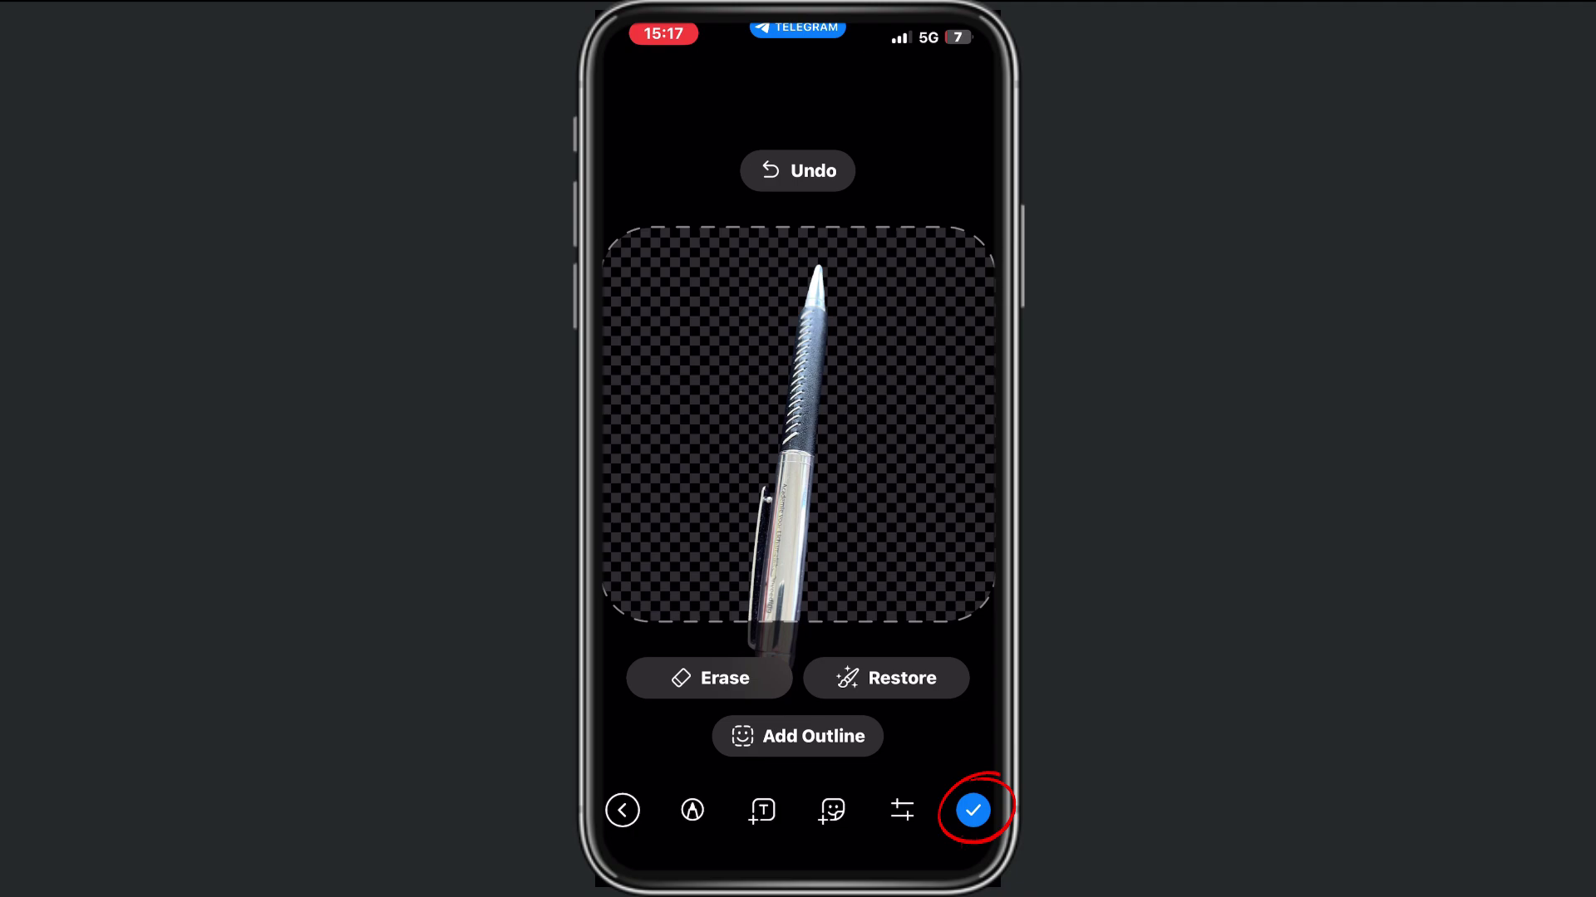
Finish the pen sticker and post it to the Help me channel with Send Sticker.
{"action": "left_click", "coordinate": [972, 810]}
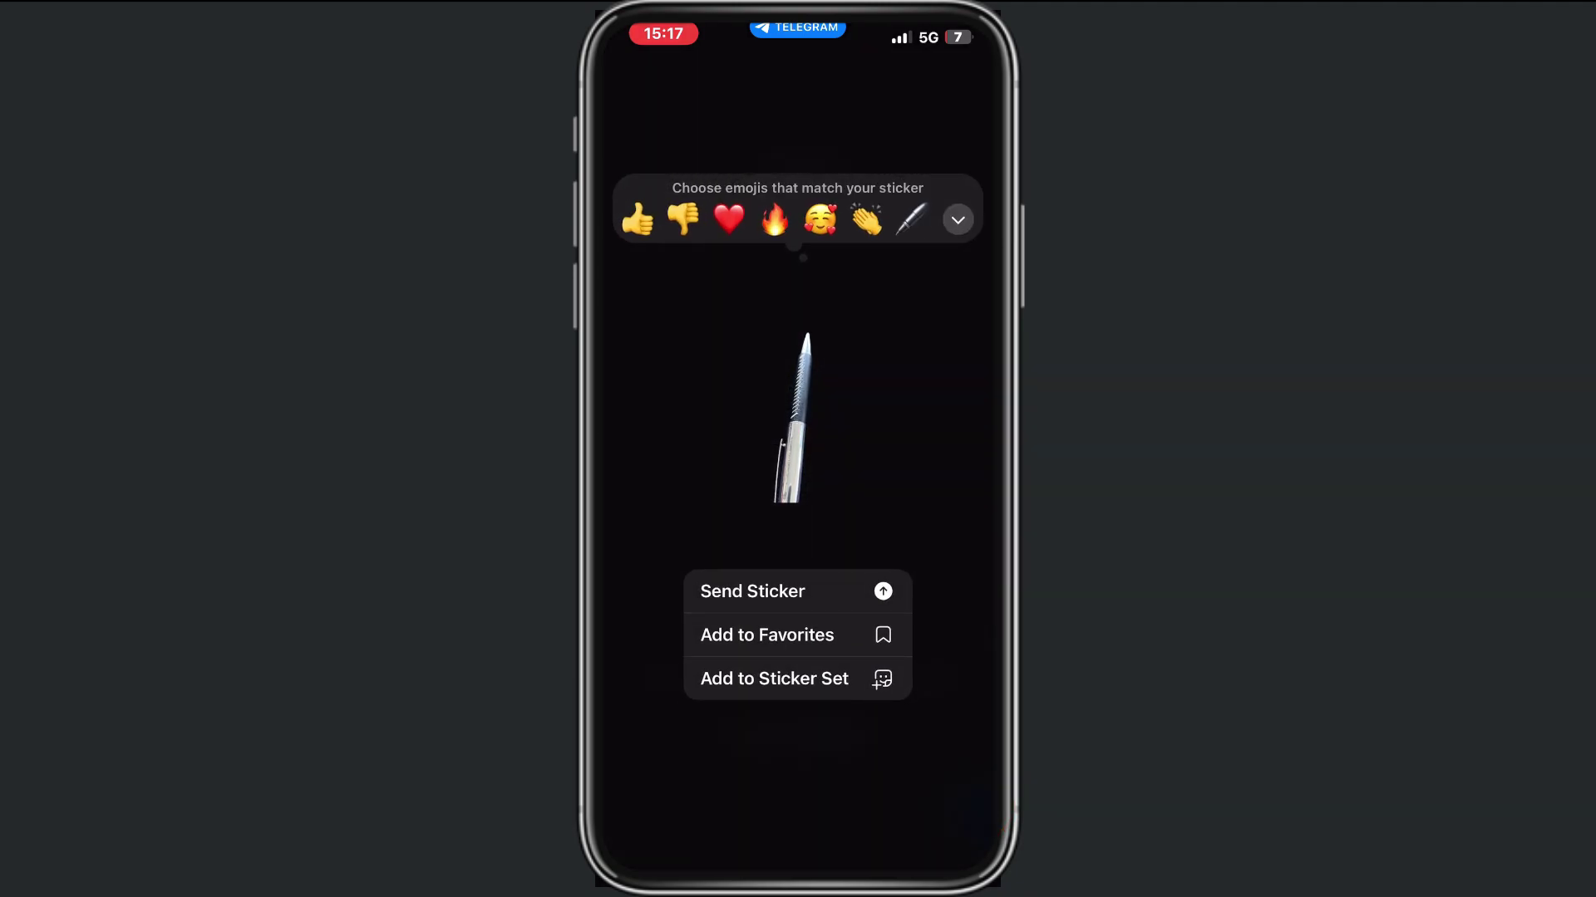
{"action": "left_click", "coordinate": [753, 591]}
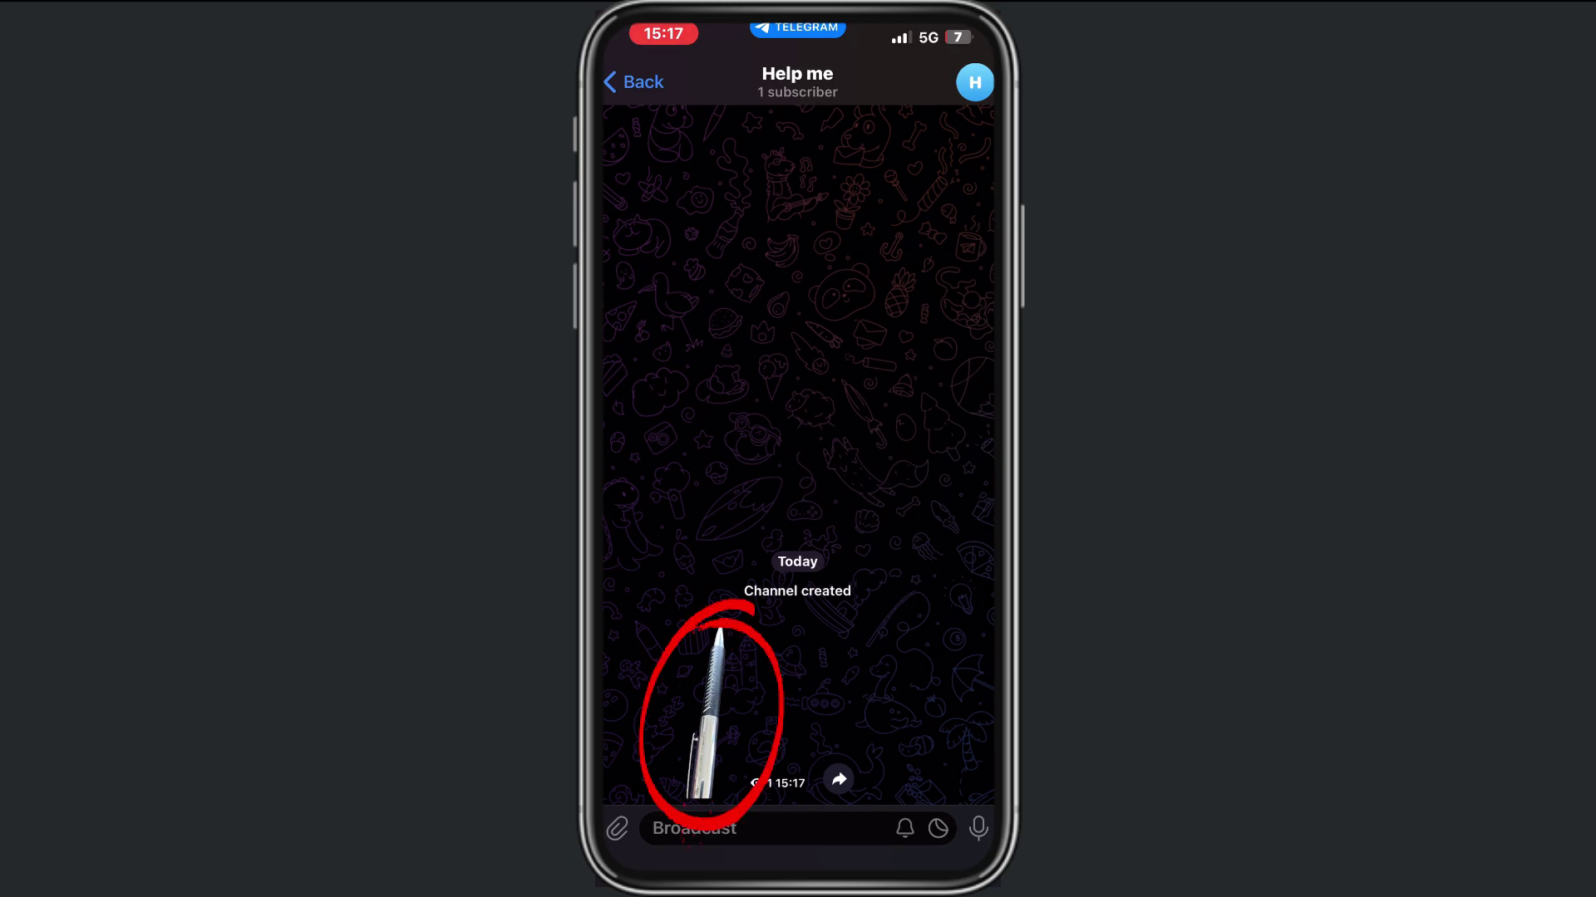
Add the posted pen sticker to Favorites from its message menu.
{"action": "left_click", "coordinate": [706, 710]}
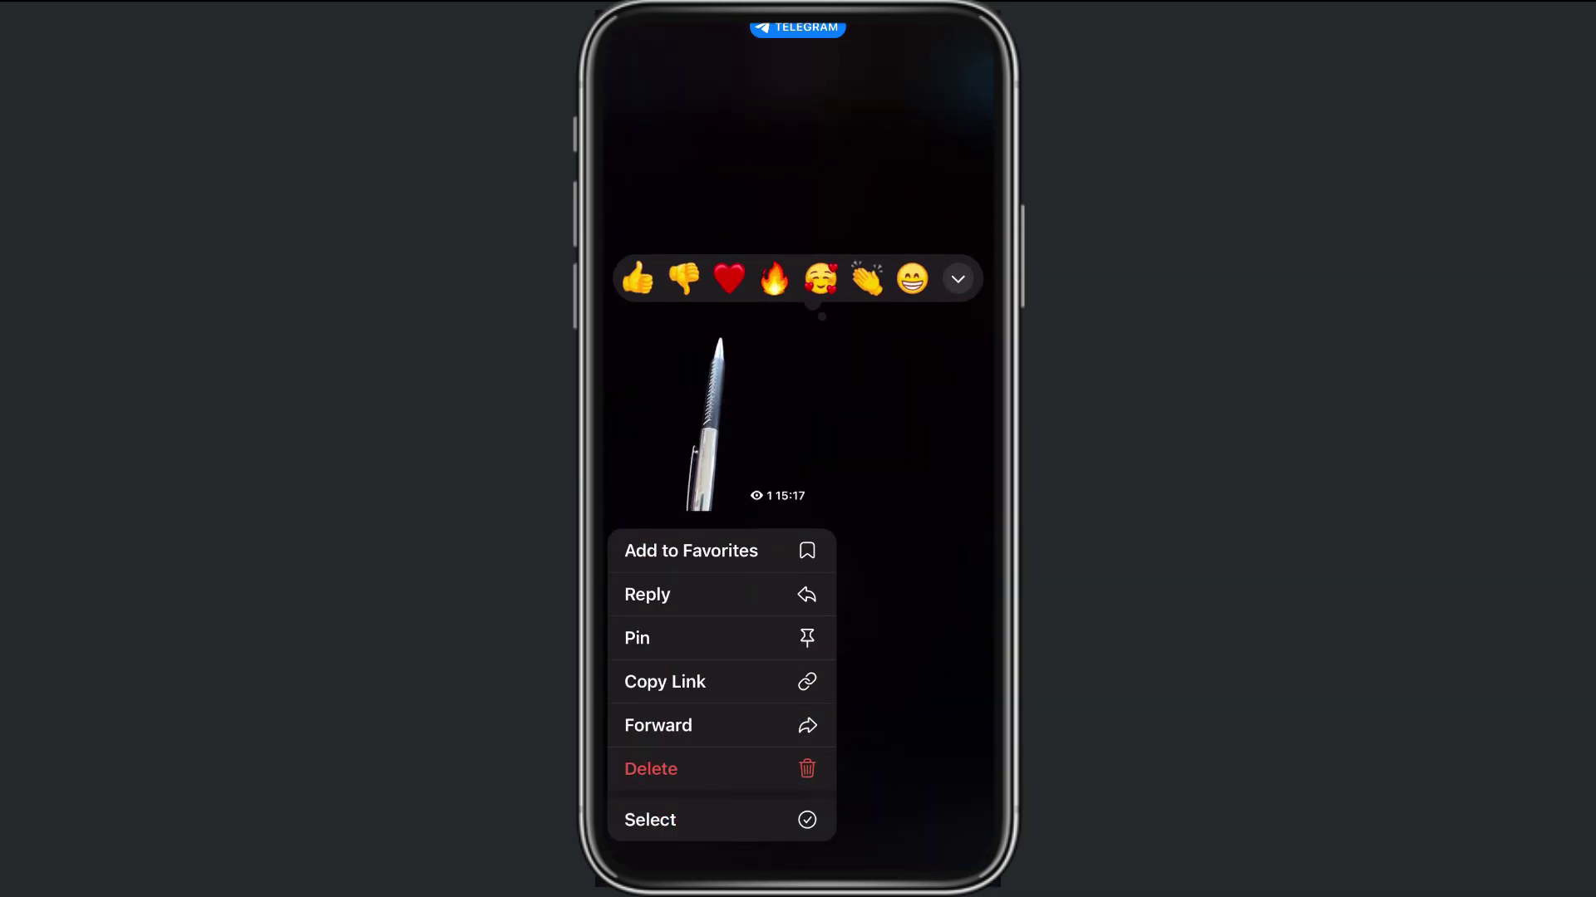
{"action": "left_click", "coordinate": [691, 550]}
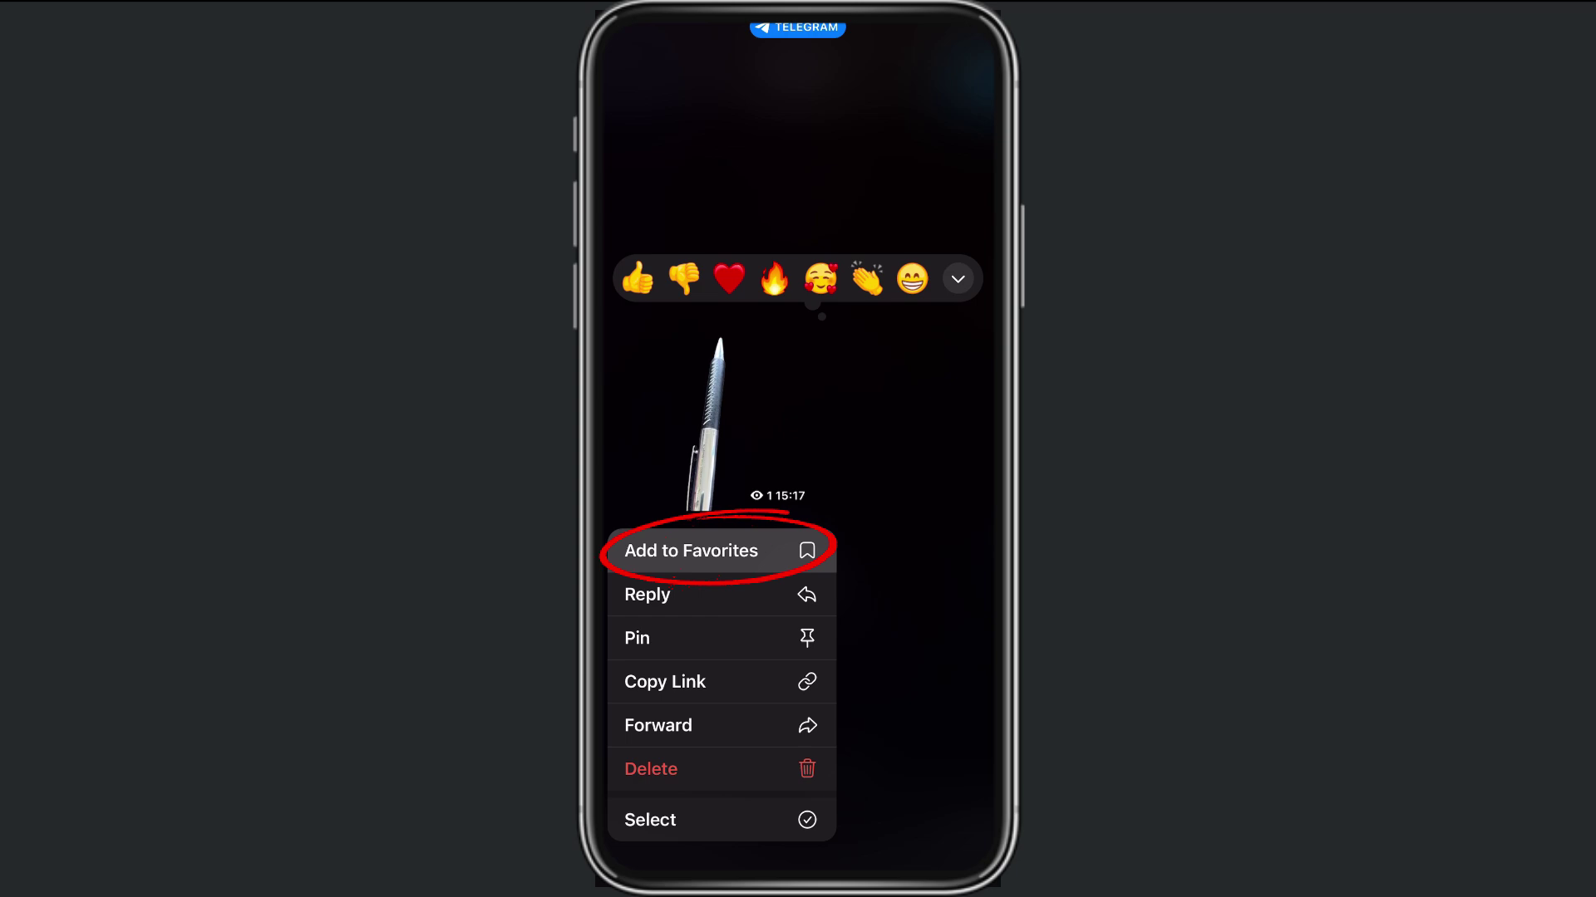